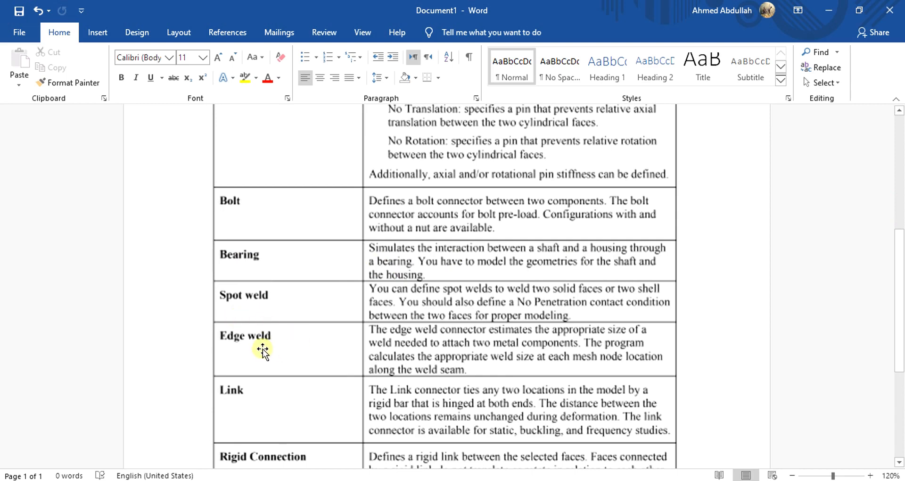
Step: Examine the PIPES assembly in SOLIDWORKS, including the bent pipe's open end and the bolt holes in the two mating flanges
{"action": "scroll", "coordinate": [454, 357], "scroll_direction": "up", "scroll_amount": 6}
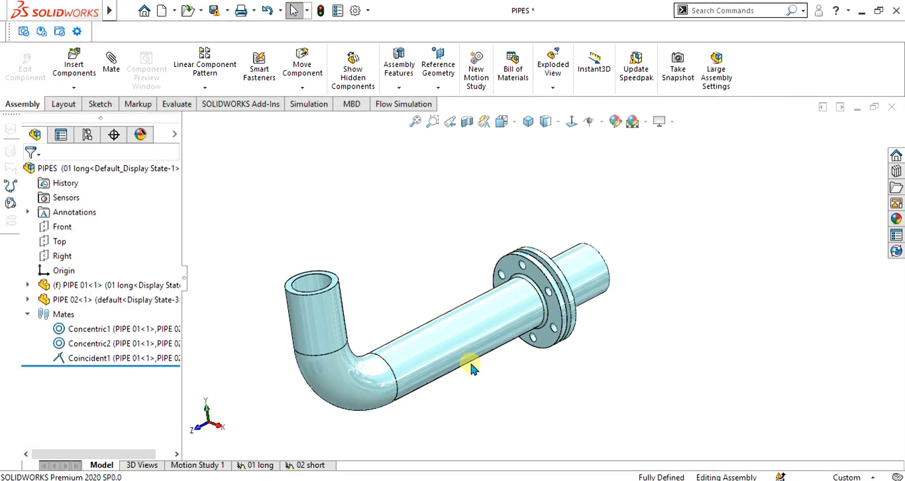
{"action": "middle_click_drag", "start_coordinate": [511, 331], "coordinate": [395, 251]}
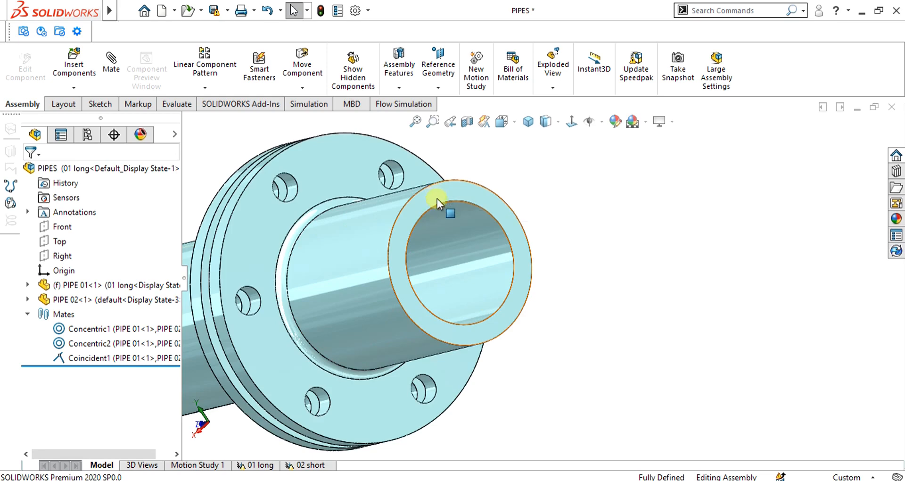
{"action": "scroll", "coordinate": [437, 199], "scroll_direction": "up", "scroll_amount": 3}
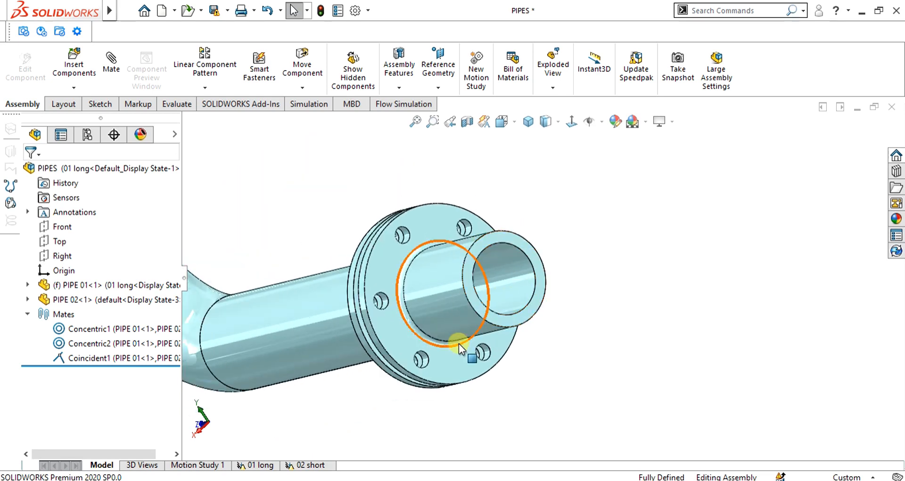
{"action": "middle_click_drag", "start_coordinate": [460, 344], "coordinate": [568, 311]}
{"action": "scroll", "coordinate": [464, 239], "scroll_direction": "down", "scroll_amount": 5}
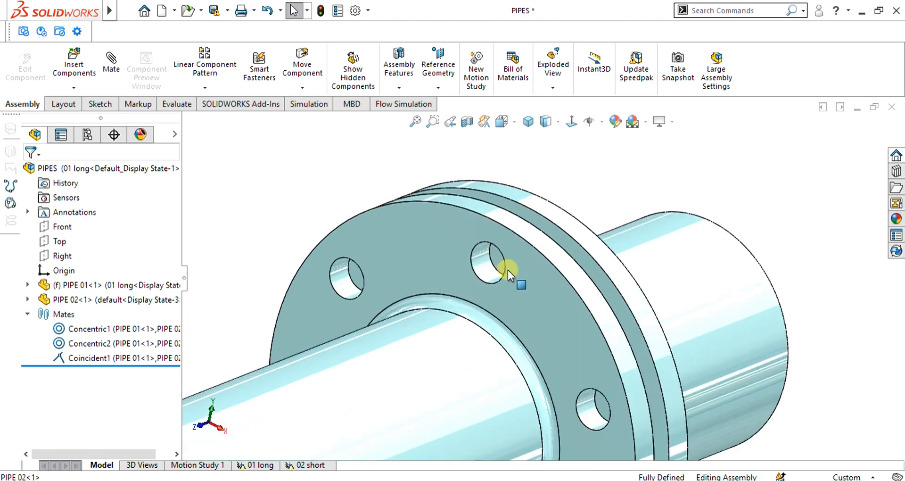
{"action": "middle_click_drag", "start_coordinate": [508, 270], "coordinate": [493, 279]}
{"action": "scroll", "coordinate": [571, 275], "scroll_direction": "up", "scroll_amount": 6}
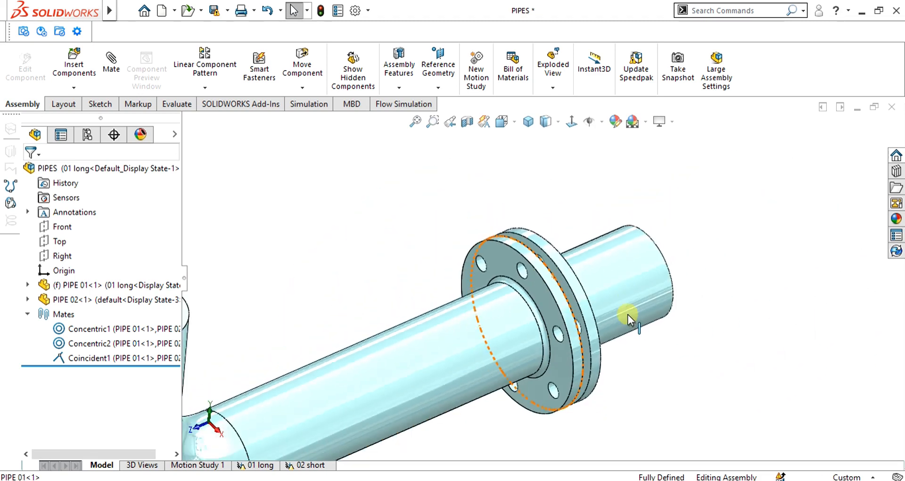
Step: Suppress the Coincident1 mate and pull the short flanged pipe away from the long bent pipe
{"action": "left_click", "coordinate": [106, 362]}
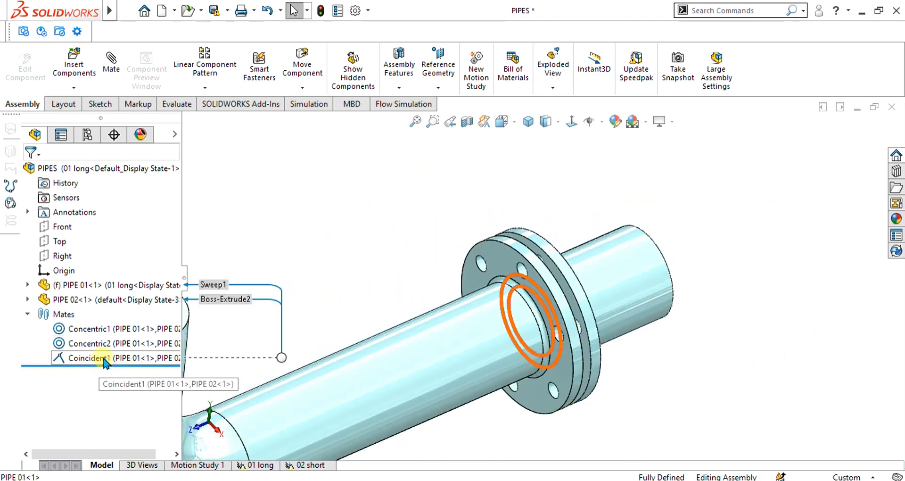
{"action": "right_click", "coordinate": [105, 362]}
{"action": "left_click", "coordinate": [141, 206]}
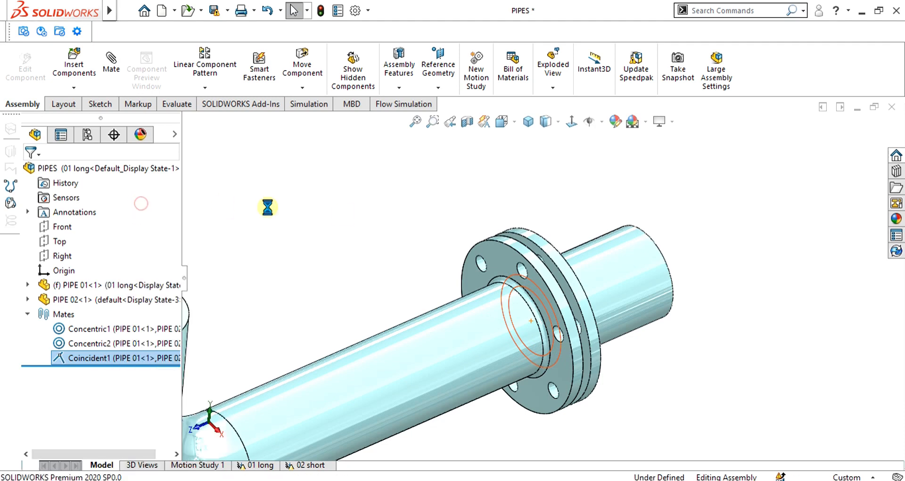
{"action": "left_click_drag", "start_coordinate": [606, 300], "coordinate": [754, 212]}
Step: Inspect the separated flange faces and unsuppress the Coincident1 mate to bring the flanges back together
{"action": "scroll", "coordinate": [533, 316], "scroll_direction": "up", "scroll_amount": 2}
{"action": "middle_click_drag", "start_coordinate": [531, 318], "coordinate": [536, 335]}
{"action": "scroll", "coordinate": [528, 260], "scroll_direction": "down", "scroll_amount": 3}
{"action": "right_click", "coordinate": [76, 358]}
{"action": "left_click", "coordinate": [117, 207]}
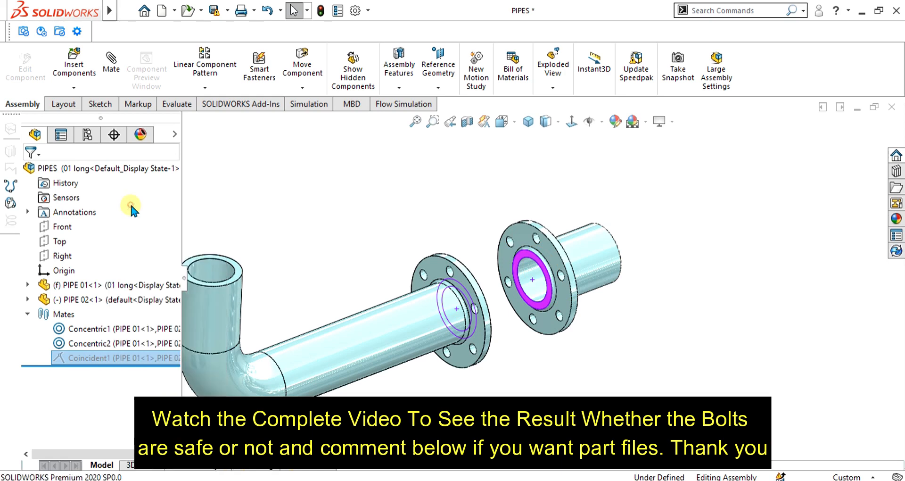
Step: Check that the SOLIDWORKS Simulation Premium add-in is enabled and return to the simulation commands
{"action": "left_click", "coordinate": [312, 104]}
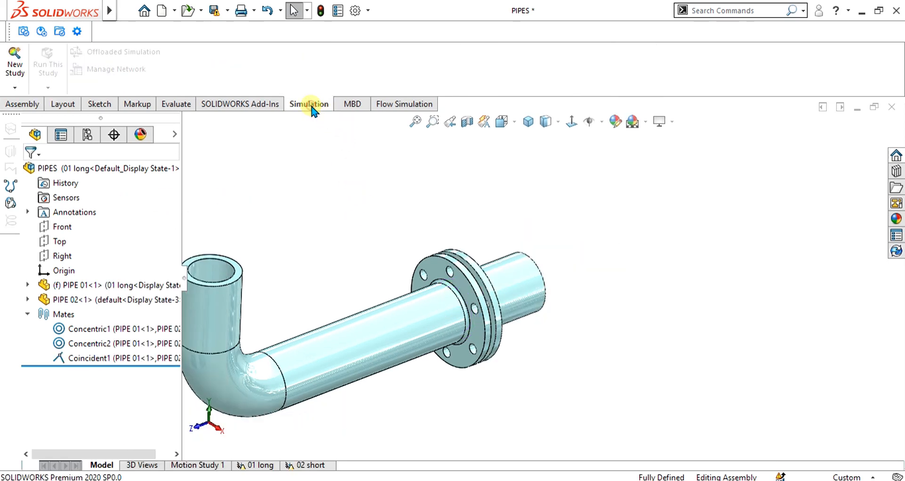
{"action": "left_click", "coordinate": [244, 104]}
{"action": "left_click", "coordinate": [324, 88]}
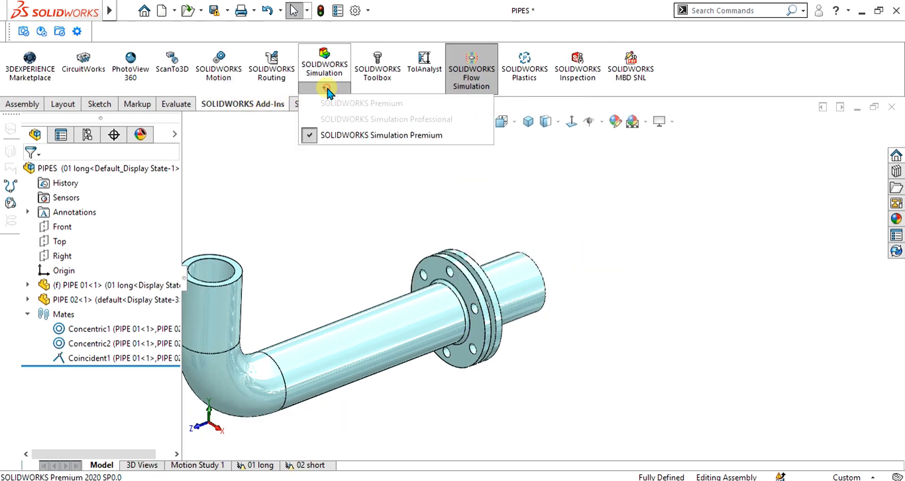
{"action": "left_click", "coordinate": [363, 157]}
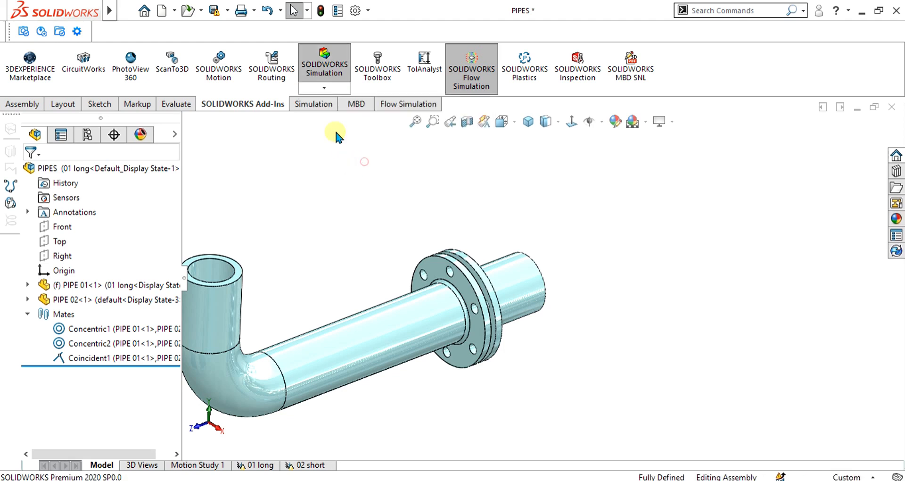
{"action": "left_click", "coordinate": [312, 104]}
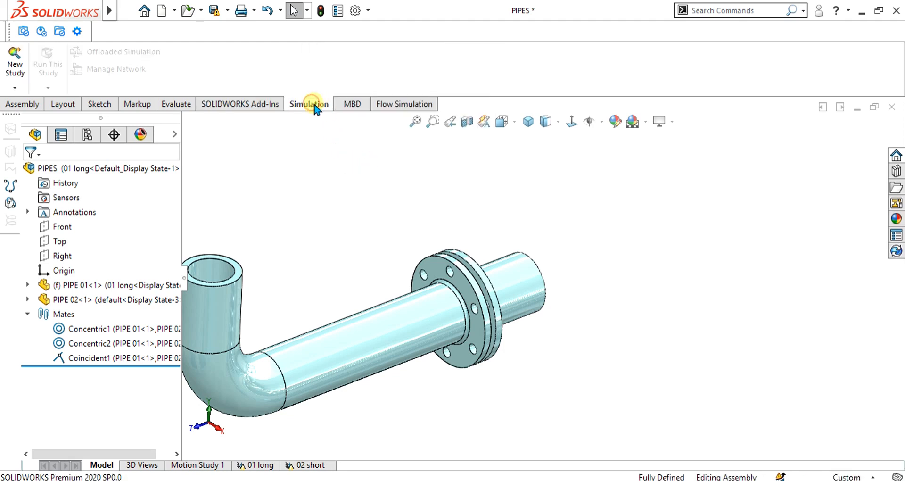
Step: Create a new simulation study of type Static for the pipe assembly
{"action": "left_click", "coordinate": [16, 71]}
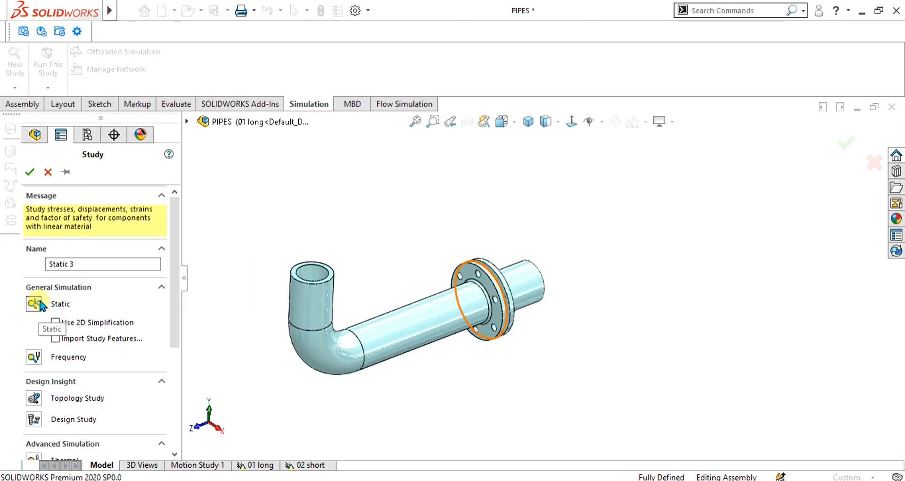
{"action": "left_click", "coordinate": [29, 173]}
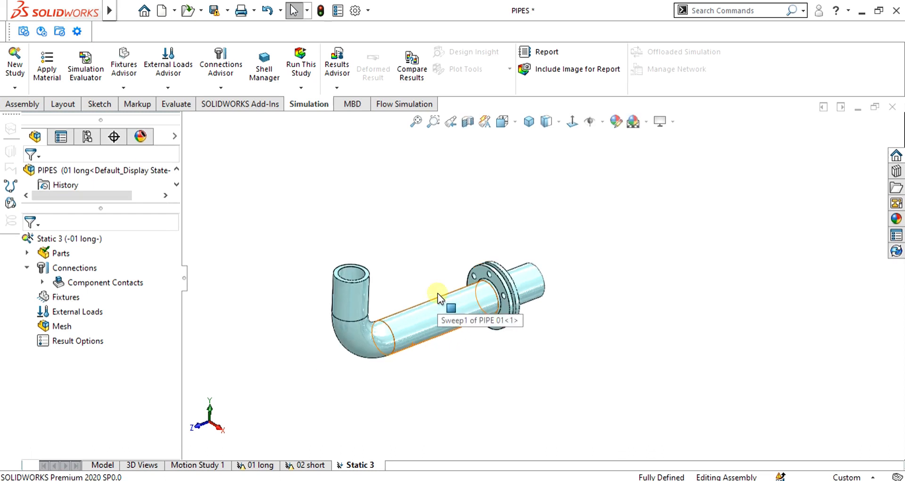
{"action": "scroll", "coordinate": [573, 294], "scroll_direction": "down", "scroll_amount": 5}
{"action": "scroll", "coordinate": [573, 297], "scroll_direction": "up", "scroll_amount": 4}
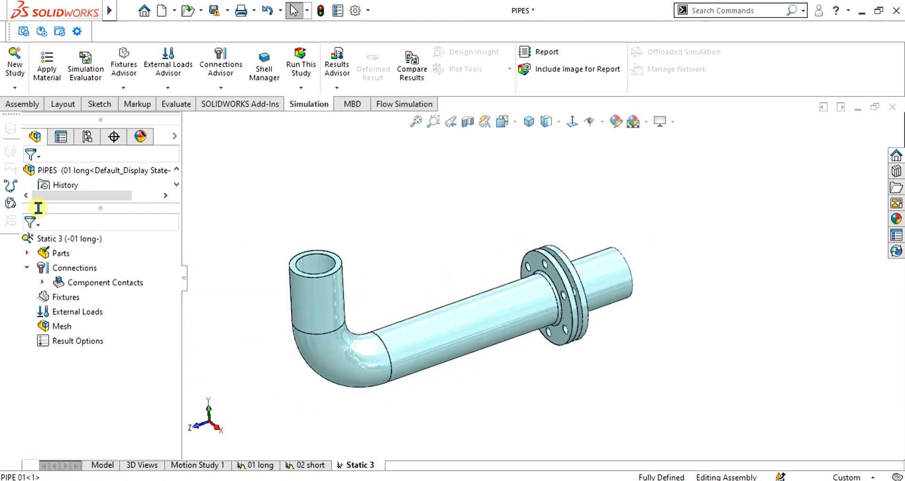
Step: Turn on Automatic Solver Selection in the static study's properties
{"action": "right_click", "coordinate": [46, 238]}
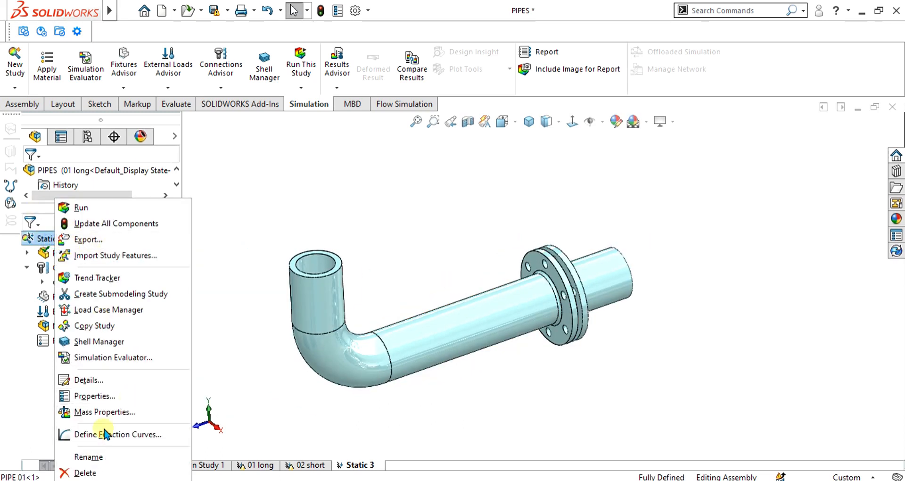
{"action": "left_click", "coordinate": [102, 395]}
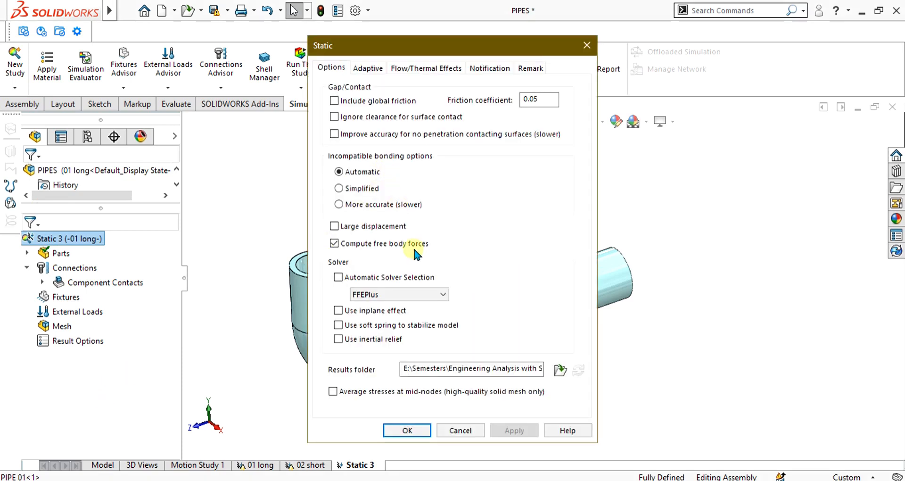
{"action": "left_click", "coordinate": [346, 279]}
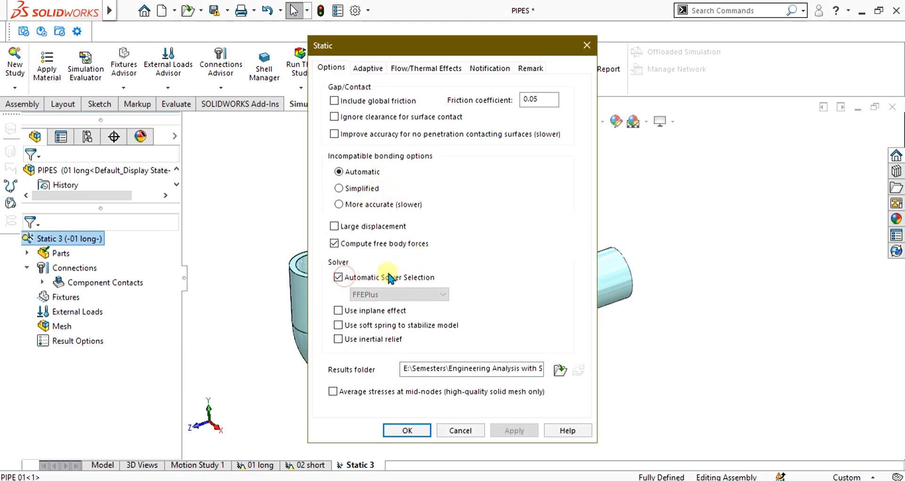
{"action": "left_click", "coordinate": [419, 429]}
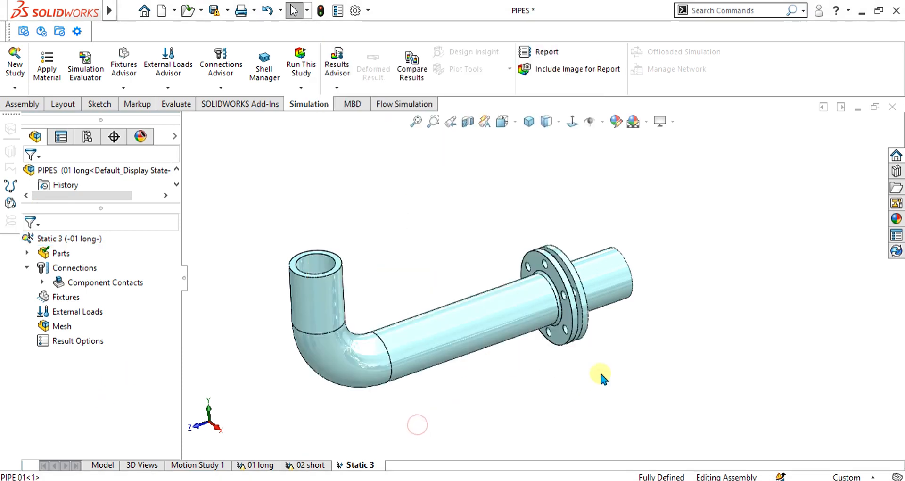
Step: Start a new connector under the static study's connections, keeping Bolt as its type
{"action": "scroll", "coordinate": [571, 265], "scroll_direction": "up", "scroll_amount": 5}
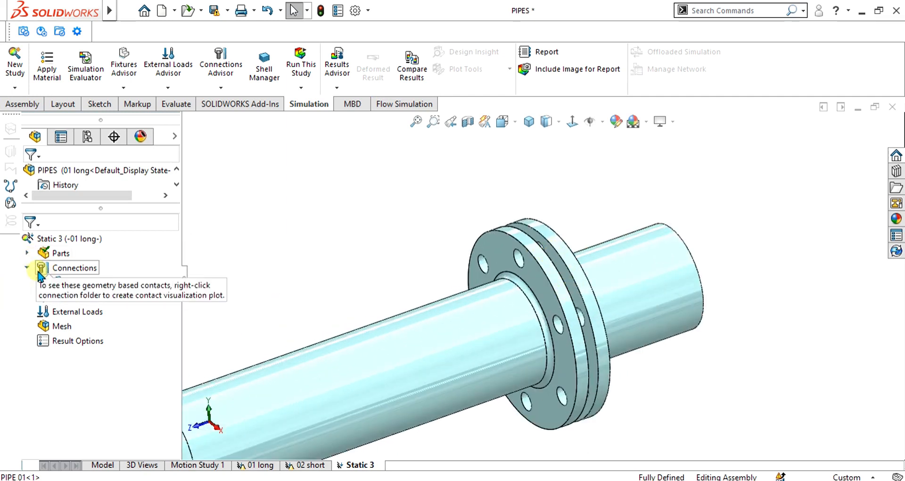
{"action": "right_click", "coordinate": [42, 269]}
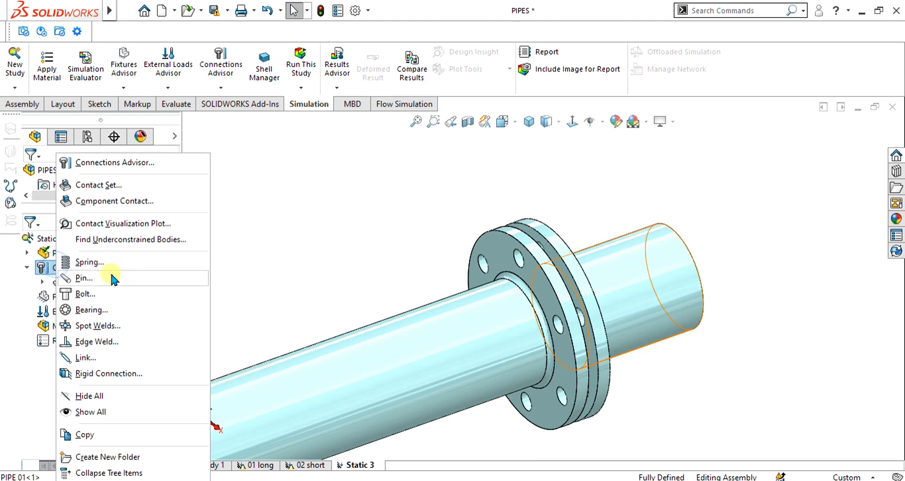
{"action": "left_click", "coordinate": [52, 268]}
{"action": "right_click", "coordinate": [79, 267]}
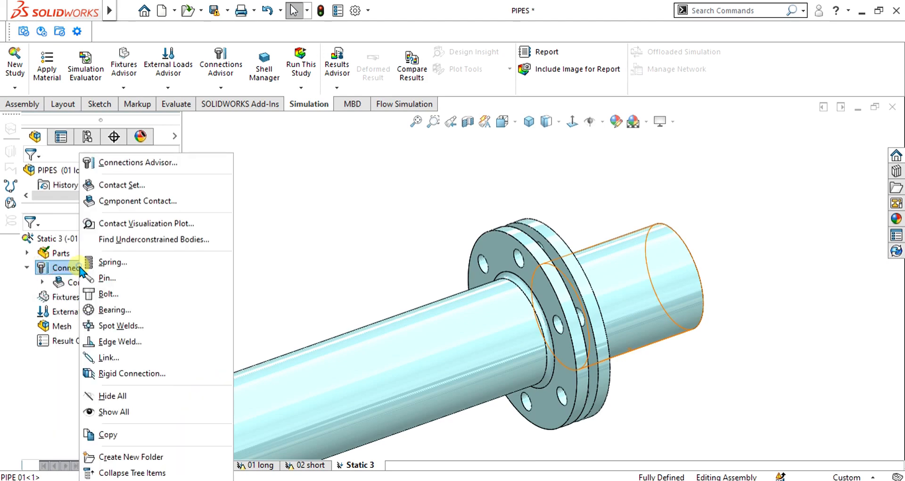
{"action": "left_click", "coordinate": [127, 294]}
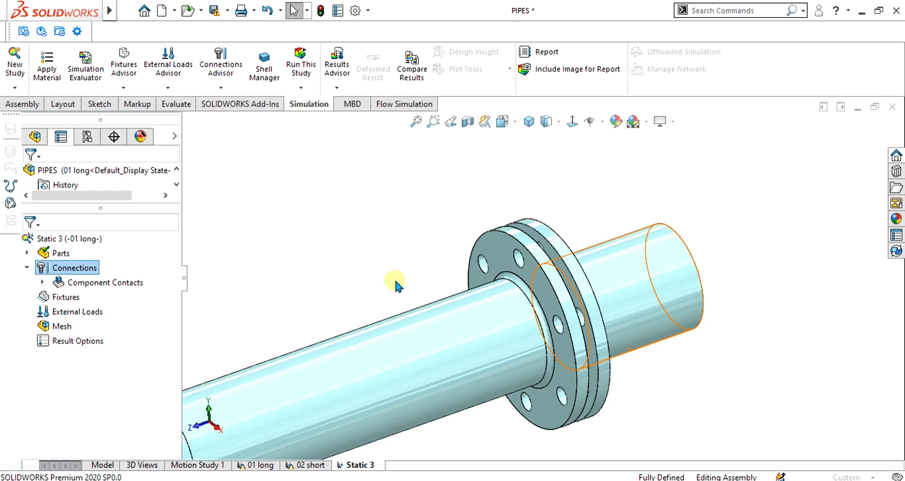
{"action": "scroll", "coordinate": [174, 271], "scroll_direction": "down", "scroll_amount": 5}
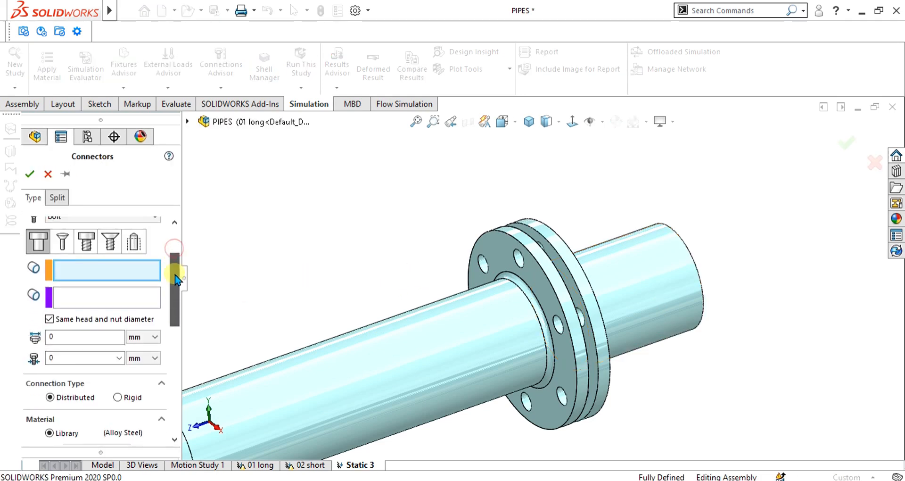
{"action": "scroll", "coordinate": [175, 269], "scroll_direction": "up", "scroll_amount": 5}
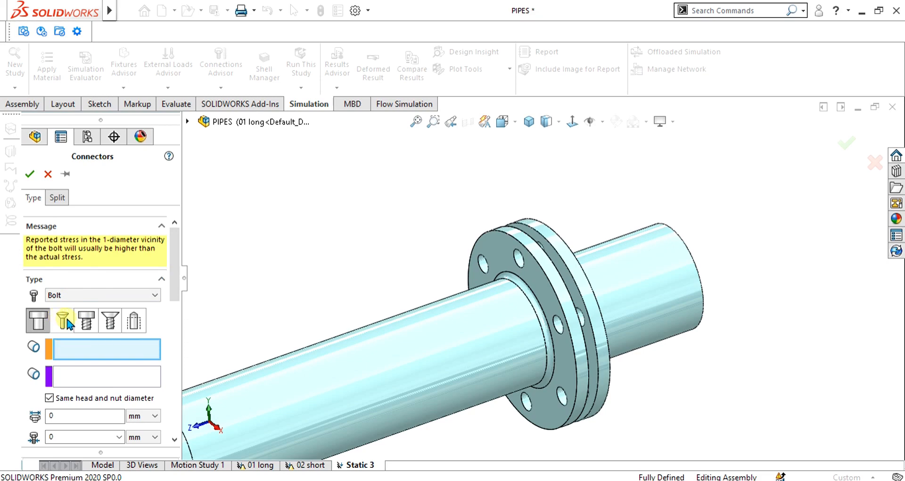
{"action": "left_click", "coordinate": [79, 295]}
{"action": "left_click", "coordinate": [81, 296]}
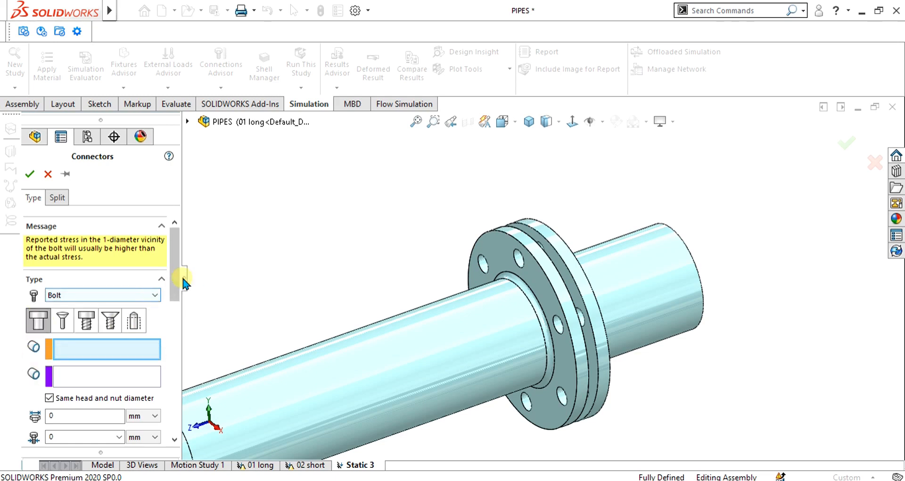
{"action": "scroll", "coordinate": [179, 269], "scroll_direction": "down", "scroll_amount": 3}
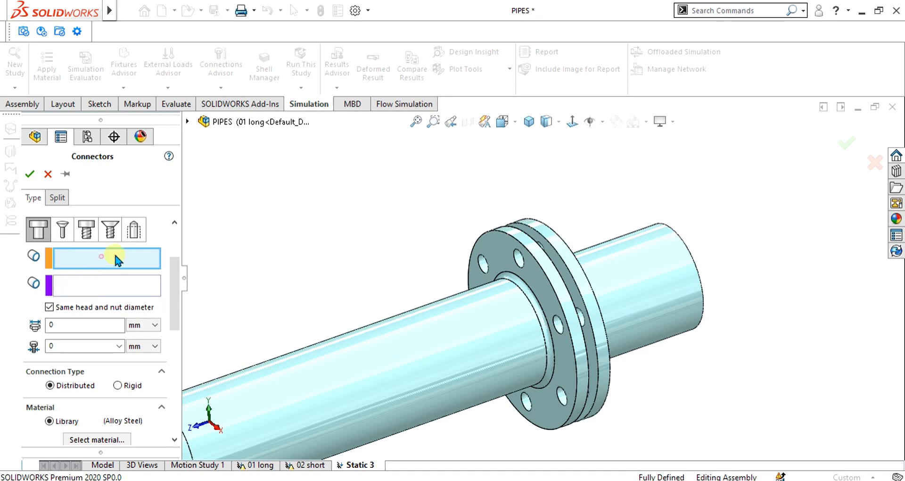
{"action": "scroll", "coordinate": [553, 262], "scroll_direction": "down", "scroll_amount": 5}
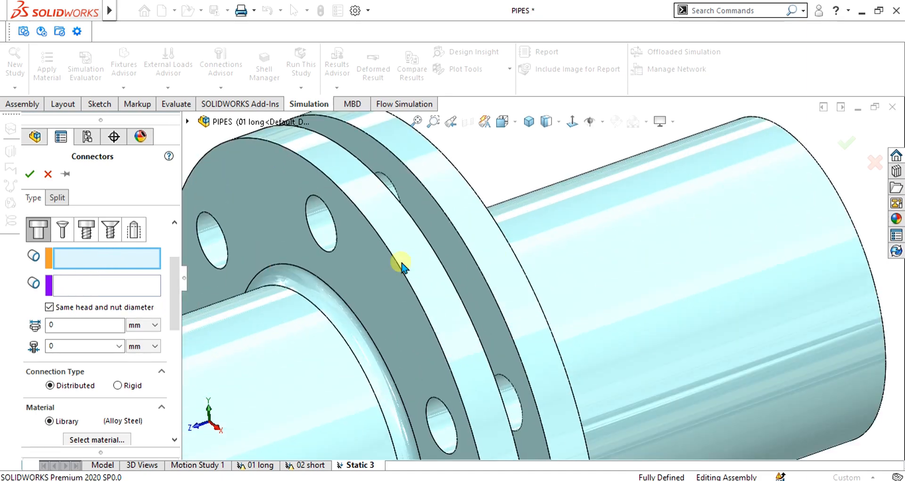
{"action": "left_click", "coordinate": [310, 195]}
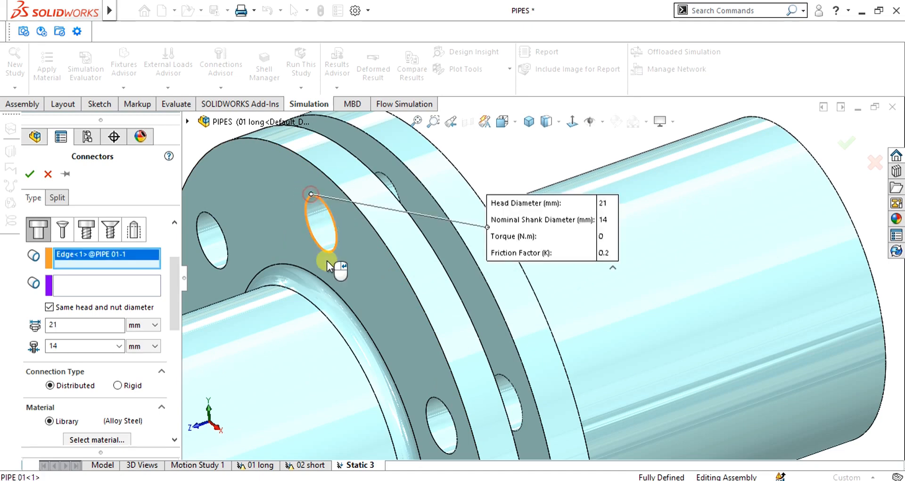
{"action": "scroll", "coordinate": [475, 271], "scroll_direction": "up", "scroll_amount": 4}
{"action": "middle_click_drag", "start_coordinate": [475, 272], "coordinate": [491, 236]}
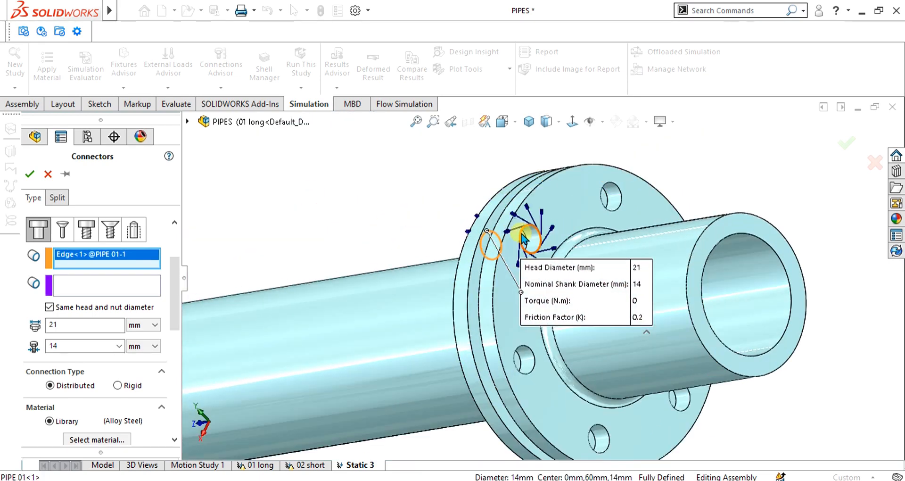
{"action": "left_click", "coordinate": [534, 225]}
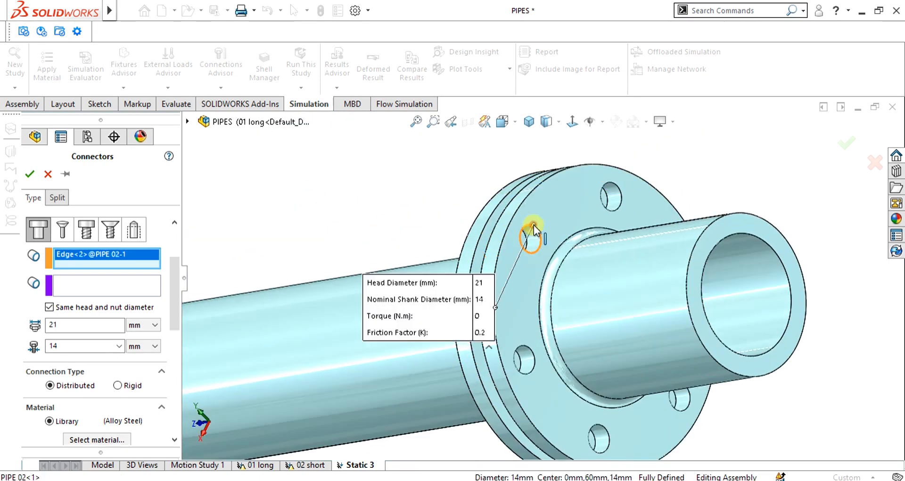
{"action": "scroll", "coordinate": [553, 314], "scroll_direction": "up", "scroll_amount": 5}
{"action": "middle_click_drag", "start_coordinate": [575, 340], "coordinate": [547, 250]}
{"action": "scroll", "coordinate": [545, 250], "scroll_direction": "down", "scroll_amount": 5}
{"action": "right_click", "coordinate": [111, 257]}
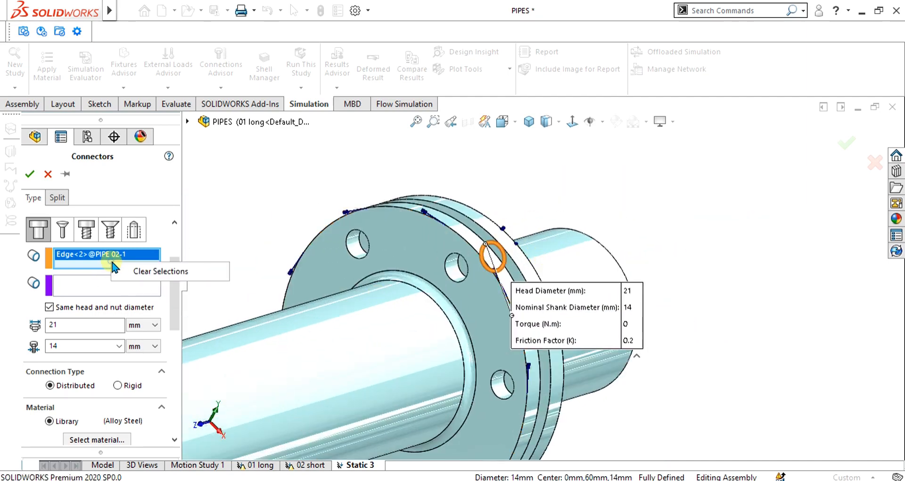
{"action": "left_click", "coordinate": [126, 264]}
Step: Select a hole edge on the long pipe's flange for the bolt head and the matching edge on the short pipe's flange for the nut
{"action": "left_click", "coordinate": [463, 262]}
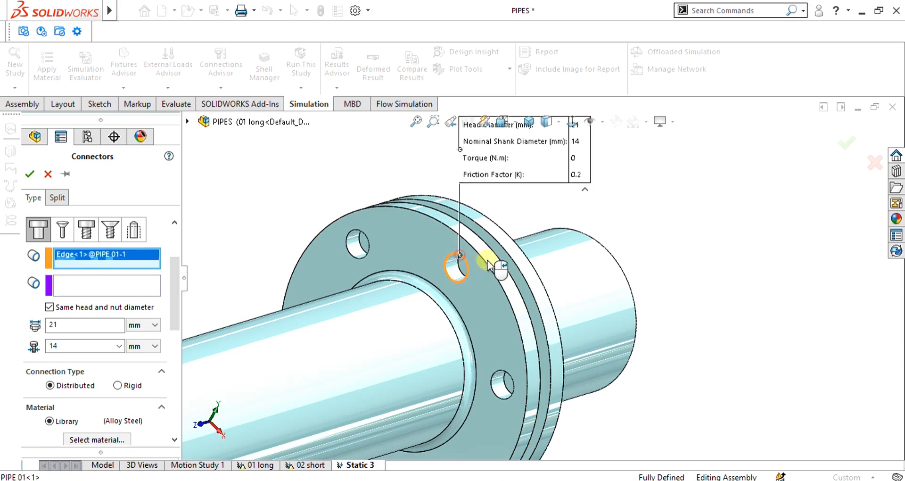
{"action": "middle_click_drag", "start_coordinate": [465, 262], "coordinate": [298, 285]}
{"action": "left_click", "coordinate": [93, 290]}
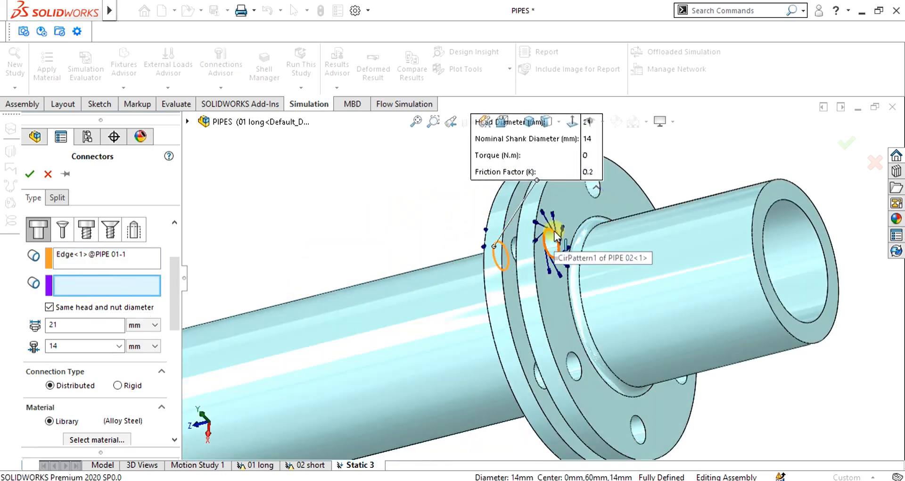
{"action": "left_click", "coordinate": [570, 249]}
{"action": "middle_click_drag", "start_coordinate": [572, 337], "coordinate": [597, 290]}
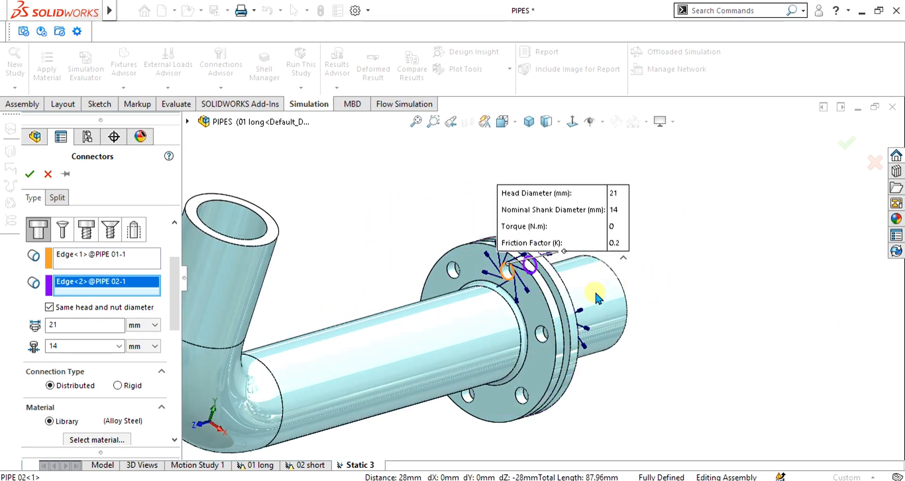
Step: Set the bolt's connection type to Rigid and review the material library, keeping Alloy Steel as the bolt material
{"action": "scroll", "coordinate": [529, 311], "scroll_direction": "down", "scroll_amount": 2}
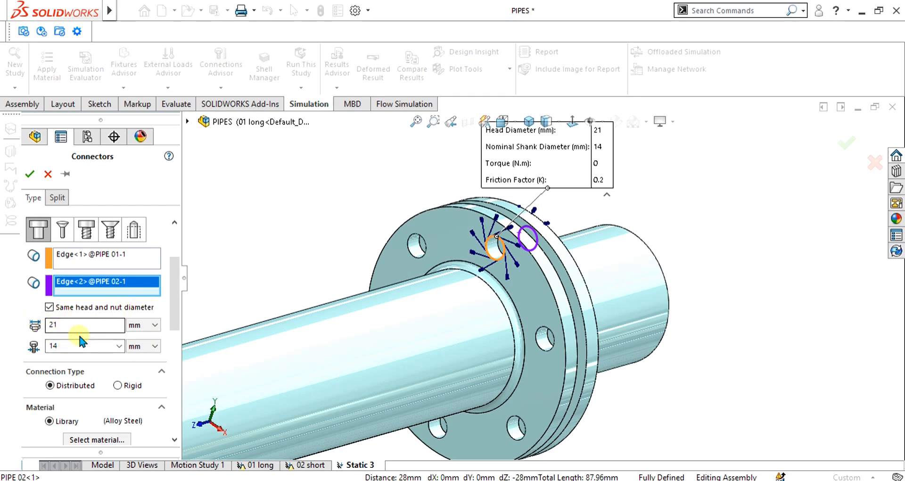
{"action": "left_click_drag", "start_coordinate": [175, 275], "coordinate": [171, 321]}
{"action": "left_click", "coordinate": [120, 277]}
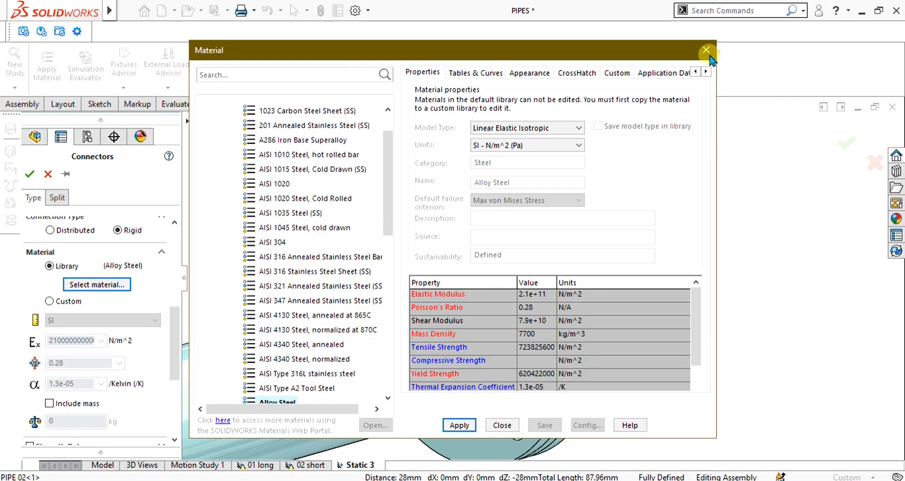
{"action": "left_click_drag", "start_coordinate": [388, 184], "coordinate": [388, 238]}
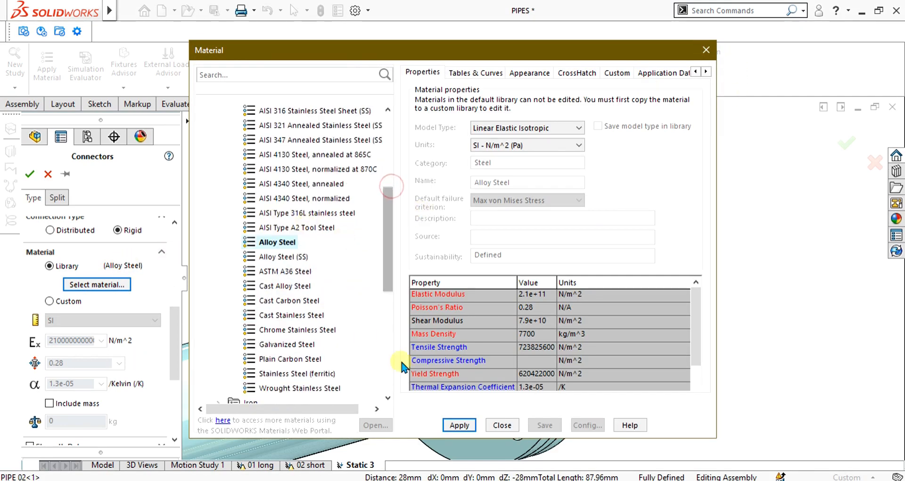
{"action": "left_click", "coordinate": [514, 425]}
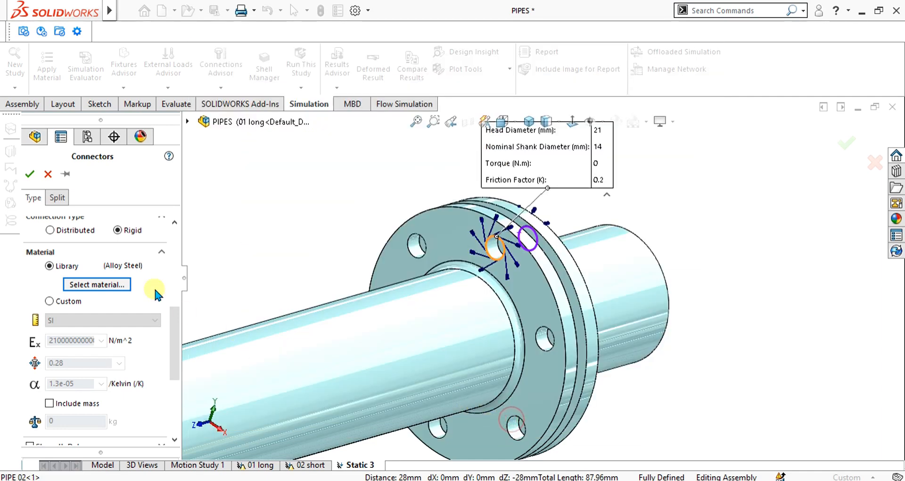
{"action": "scroll", "coordinate": [175, 331], "scroll_direction": "down", "scroll_amount": 2}
{"action": "left_click_drag", "start_coordinate": [173, 327], "coordinate": [174, 329]}
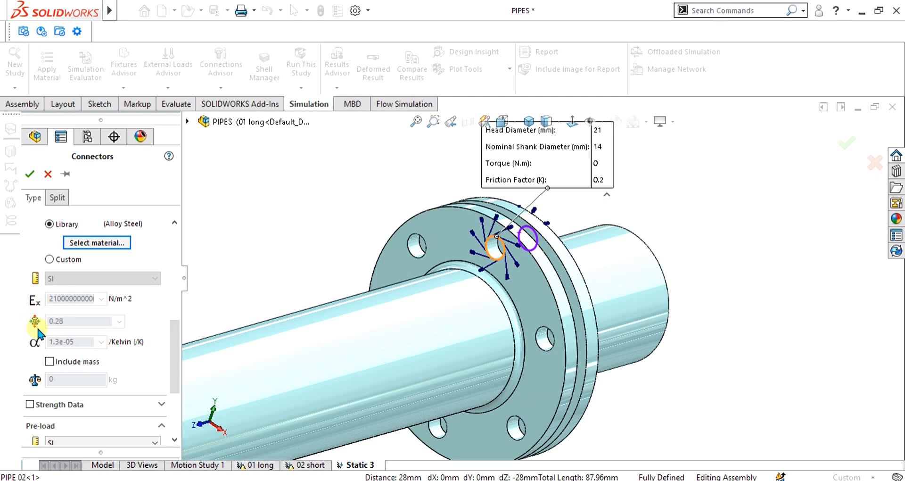
Step: Turn on Strength Data for the bolt, keeping Calculated Tensile Stress Area and the bolt strength taken from the material
{"action": "scroll", "coordinate": [179, 343], "scroll_direction": "down", "scroll_amount": 4}
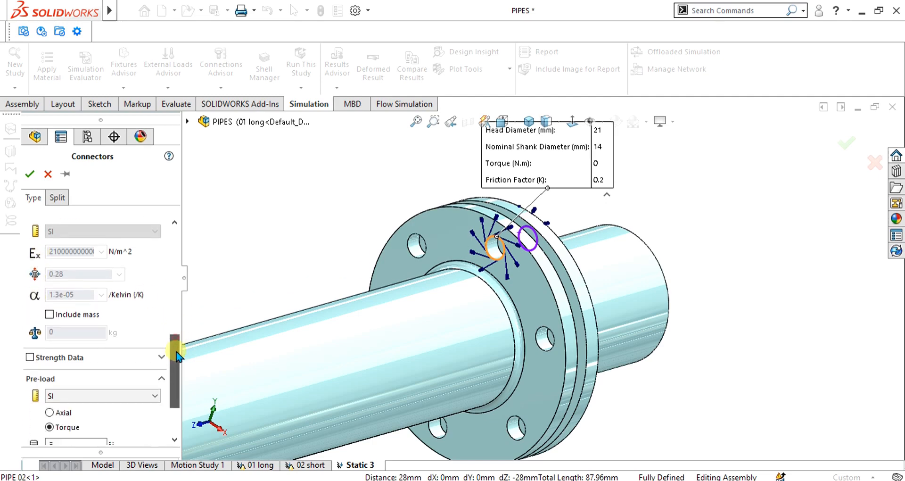
{"action": "left_click", "coordinate": [29, 316]}
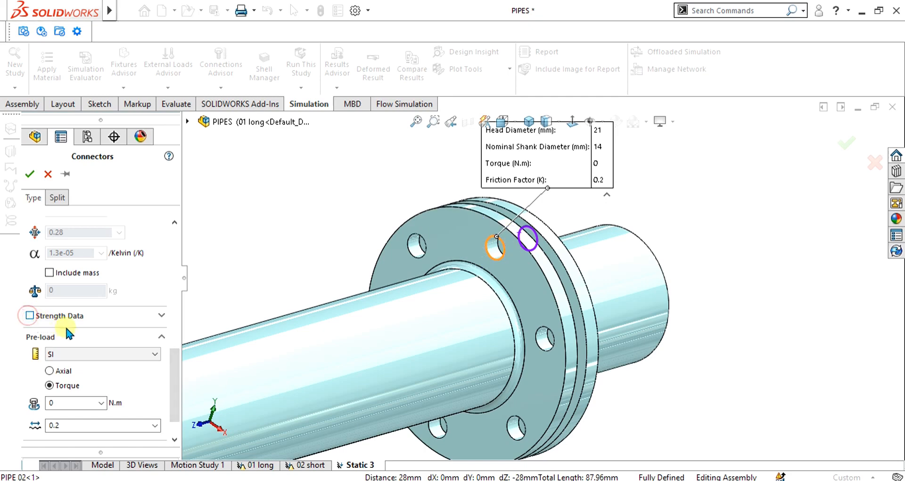
{"action": "scroll", "coordinate": [175, 330], "scroll_direction": "down", "scroll_amount": 2}
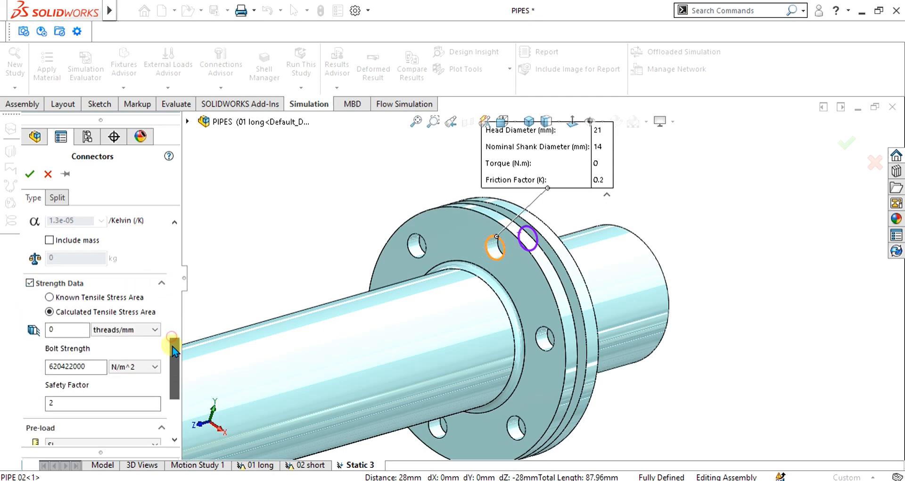
{"action": "double_click", "coordinate": [81, 367]}
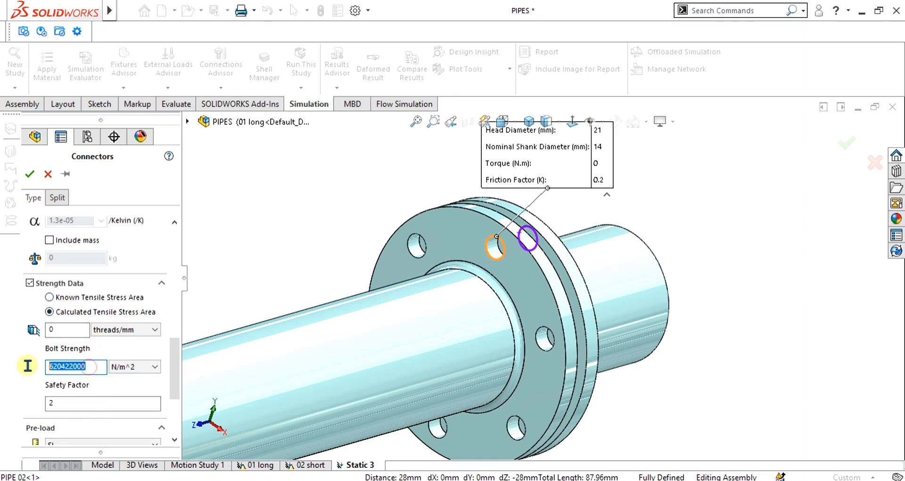
{"action": "left_click", "coordinate": [88, 367]}
{"action": "left_click_drag", "start_coordinate": [94, 364], "coordinate": [32, 363]}
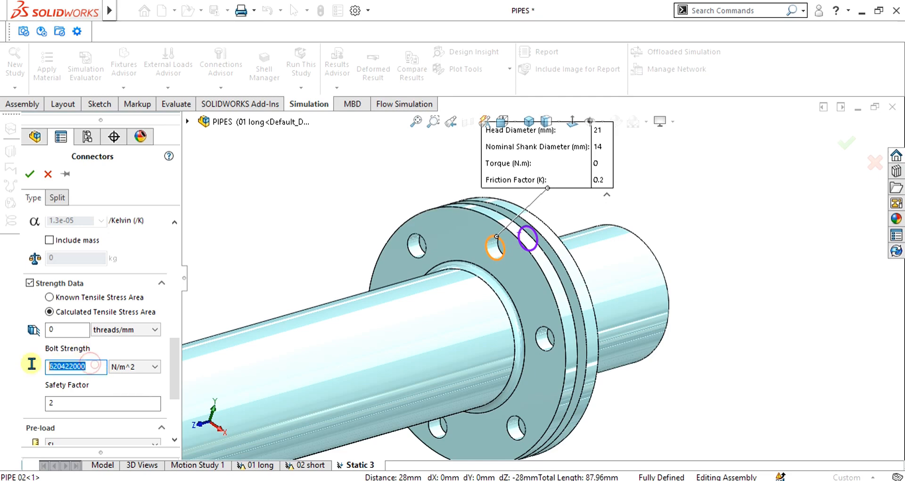
Step: Set the bolt's thread count to 0.5 threads/mm and its strength unit to N/mm^2, keeping a safety factor of 2
{"action": "left_click", "coordinate": [145, 330]}
{"action": "left_click", "coordinate": [143, 326]}
{"action": "double_click", "coordinate": [82, 329]}
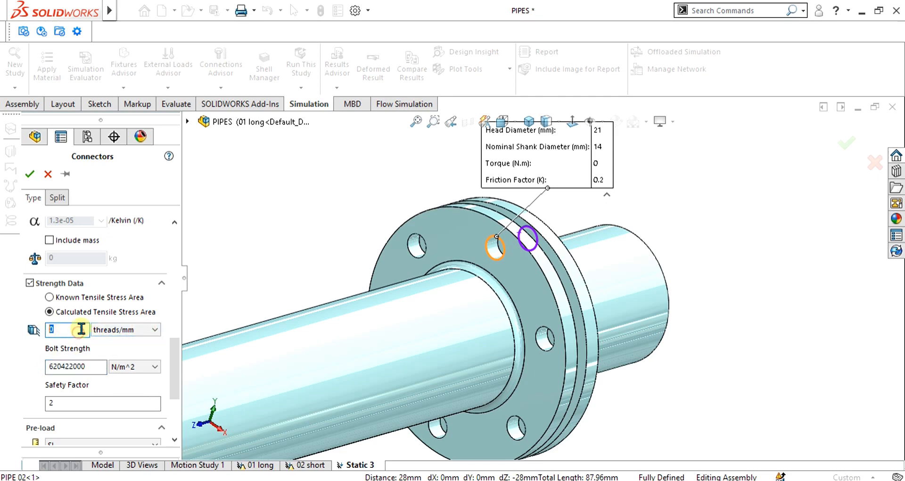
{"action": "type", "text": "0.5"}
{"action": "left_click", "coordinate": [142, 366]}
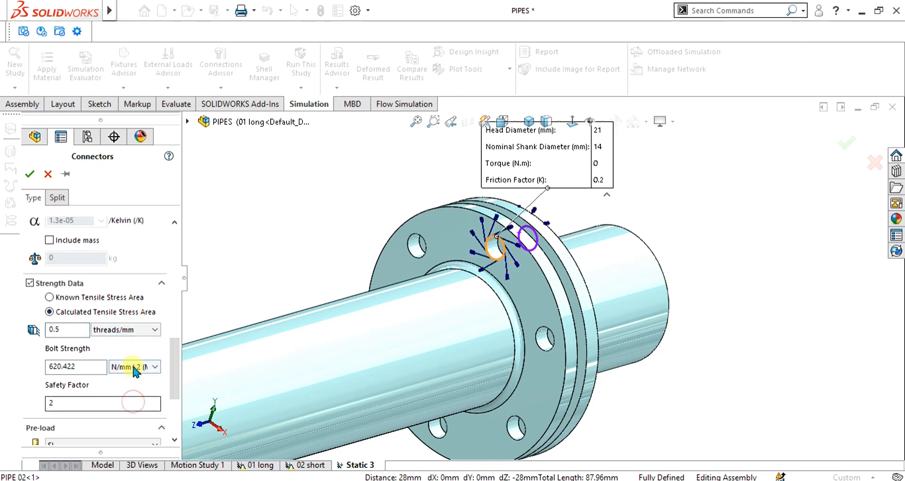
{"action": "left_click", "coordinate": [59, 366]}
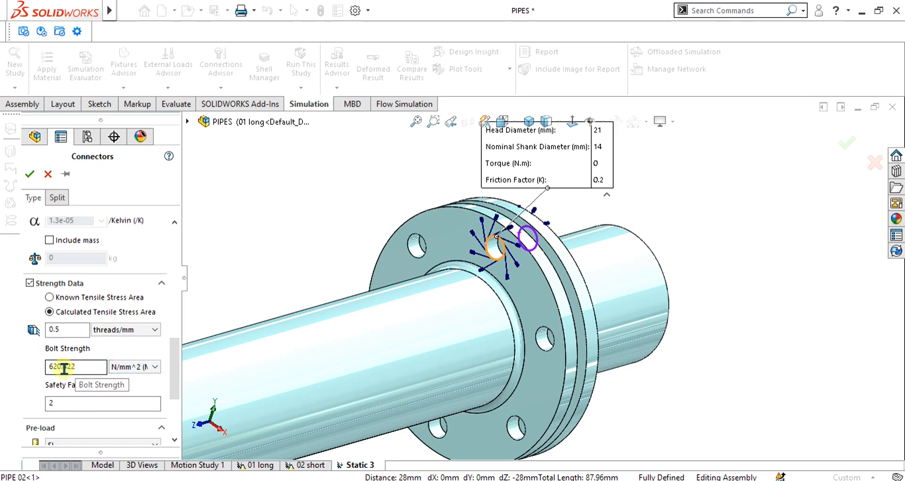
{"action": "scroll", "coordinate": [86, 335], "scroll_direction": "down", "scroll_amount": 3}
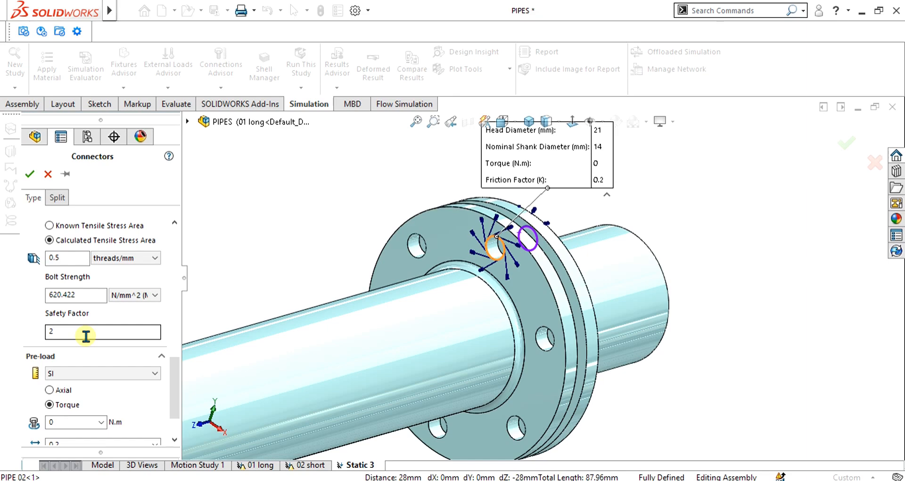
{"action": "scroll", "coordinate": [521, 263], "scroll_direction": "up", "scroll_amount": 3}
{"action": "scroll", "coordinate": [525, 260], "scroll_direction": "down", "scroll_amount": 5}
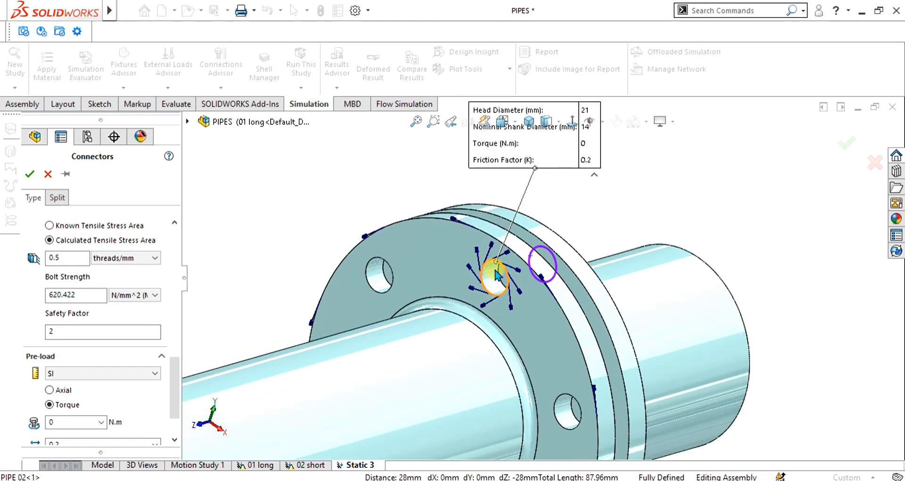
{"action": "scroll", "coordinate": [497, 275], "scroll_direction": "up", "scroll_amount": 2}
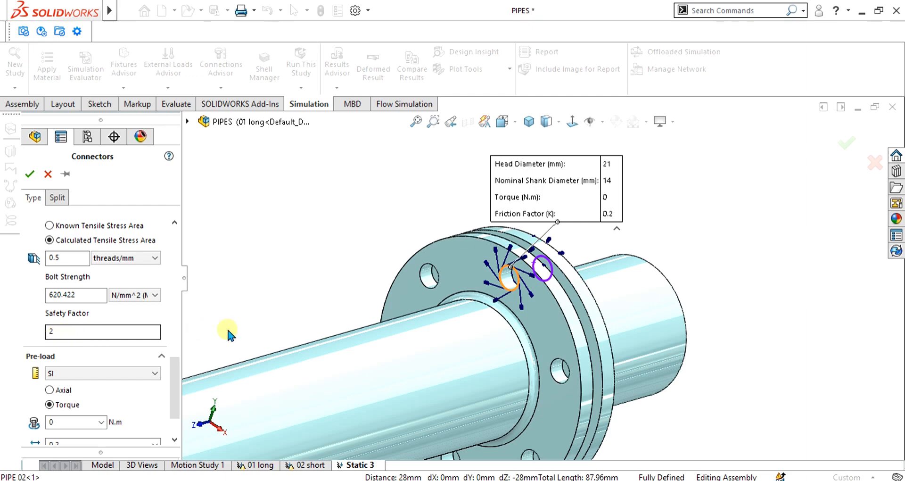
Step: Apply a torque pre-load of 20 N.m with friction factor 0.2 and finish the first bolt connector
{"action": "left_click_drag", "start_coordinate": [175, 364], "coordinate": [176, 385]}
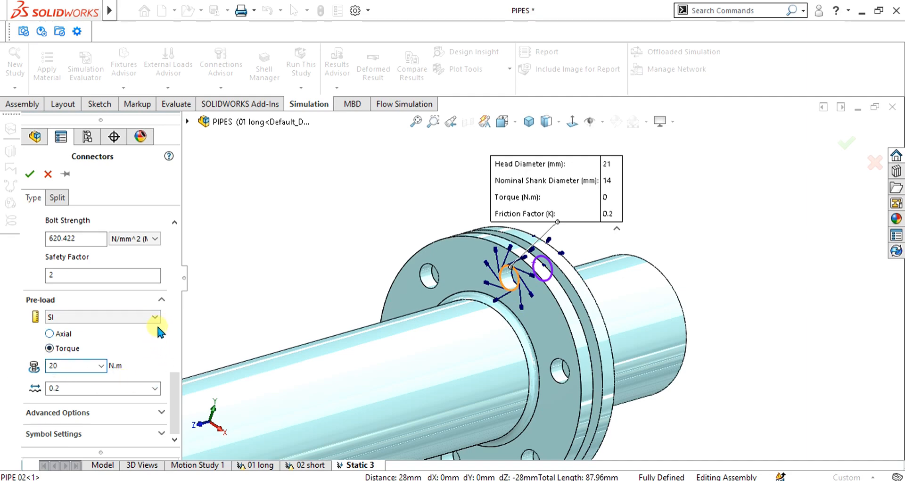
{"action": "left_click_drag", "start_coordinate": [172, 403], "coordinate": [175, 383]}
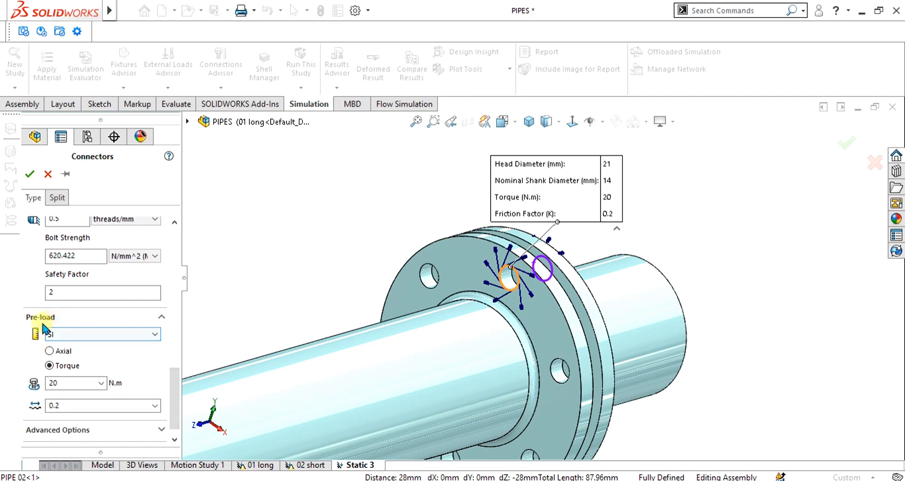
{"action": "scroll", "coordinate": [307, 294], "scroll_direction": "up", "scroll_amount": 6}
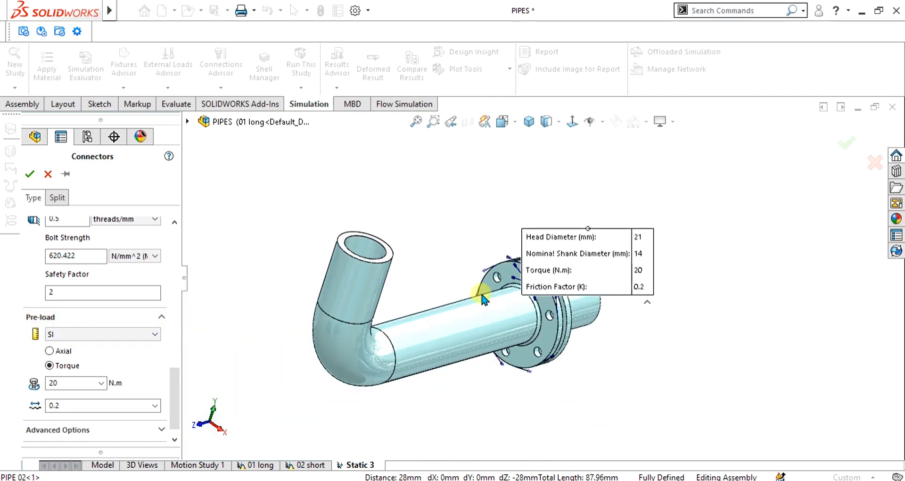
{"action": "scroll", "coordinate": [485, 294], "scroll_direction": "down", "scroll_amount": 1}
{"action": "middle_click_drag", "start_coordinate": [643, 326], "coordinate": [639, 299]}
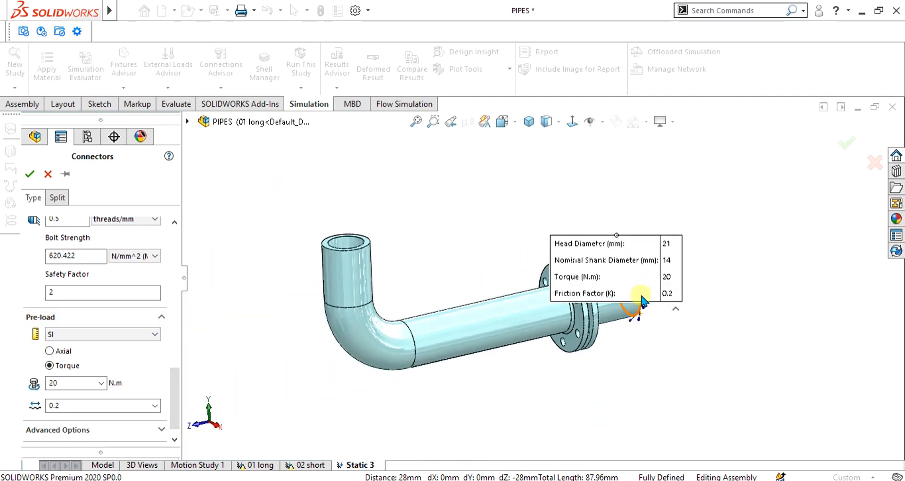
{"action": "scroll", "coordinate": [666, 263], "scroll_direction": "down", "scroll_amount": 5}
{"action": "scroll", "coordinate": [94, 287], "scroll_direction": "up", "scroll_amount": 10}
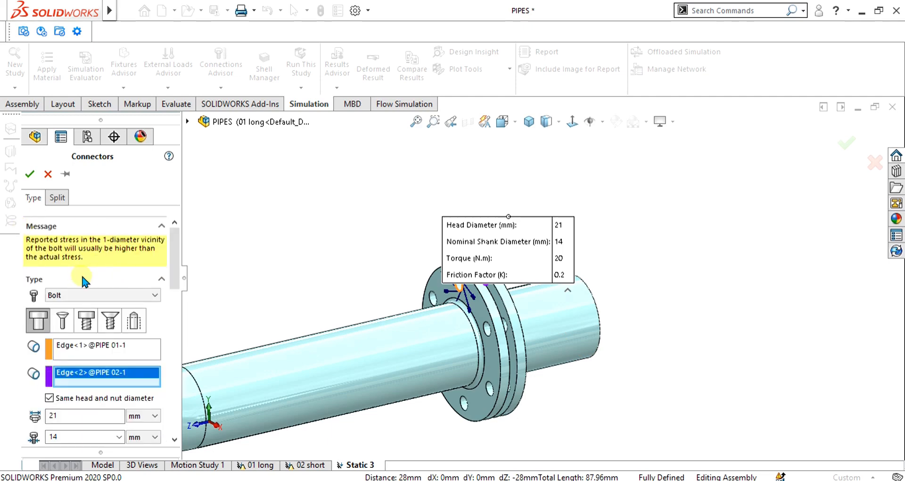
{"action": "left_click_drag", "start_coordinate": [177, 242], "coordinate": [178, 243]}
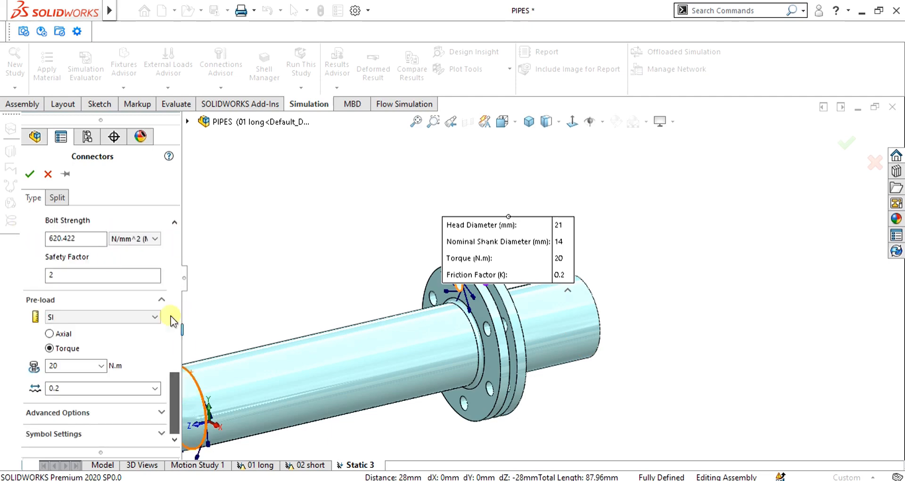
{"action": "left_click", "coordinate": [30, 174]}
Step: Examine the finished bolt on the flange from several angles and check the study's component contacts
{"action": "scroll", "coordinate": [483, 270], "scroll_direction": "down", "scroll_amount": 3}
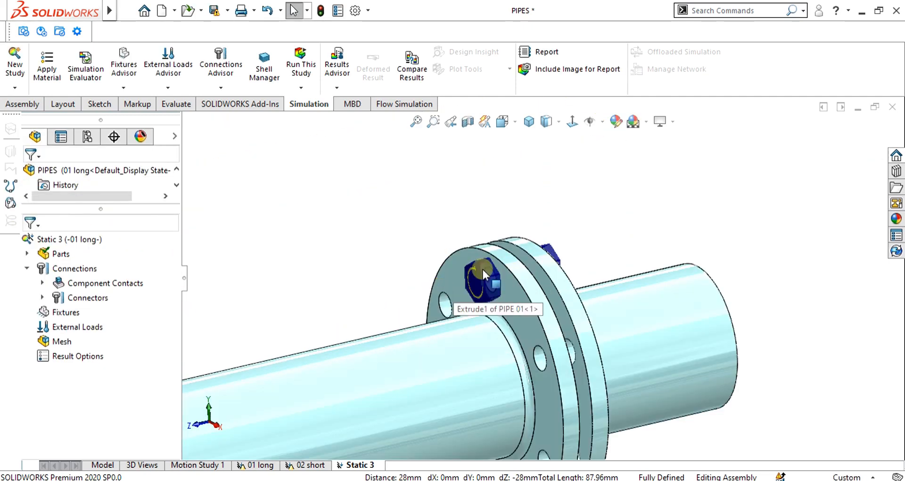
{"action": "scroll", "coordinate": [484, 271], "scroll_direction": "down", "scroll_amount": 3}
{"action": "middle_click_drag", "start_coordinate": [498, 290], "coordinate": [656, 288]}
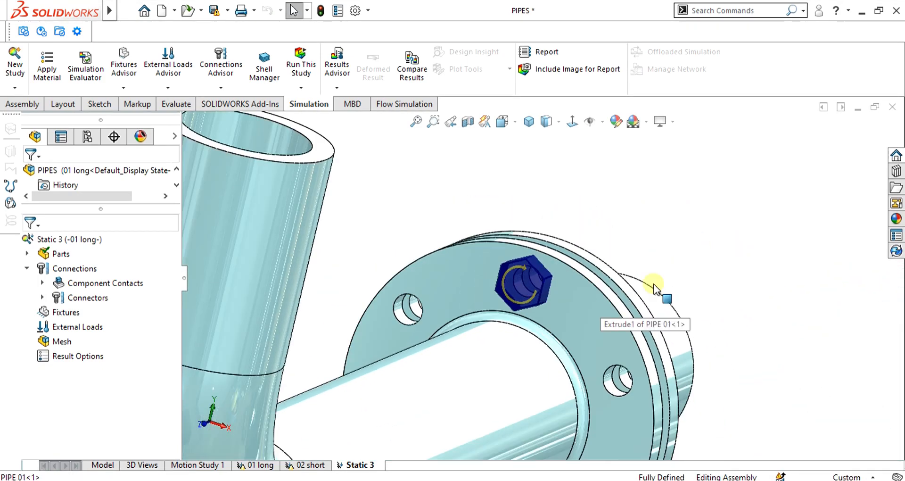
{"action": "scroll", "coordinate": [656, 288], "scroll_direction": "up", "scroll_amount": 5}
{"action": "scroll", "coordinate": [623, 355], "scroll_direction": "down", "scroll_amount": 6}
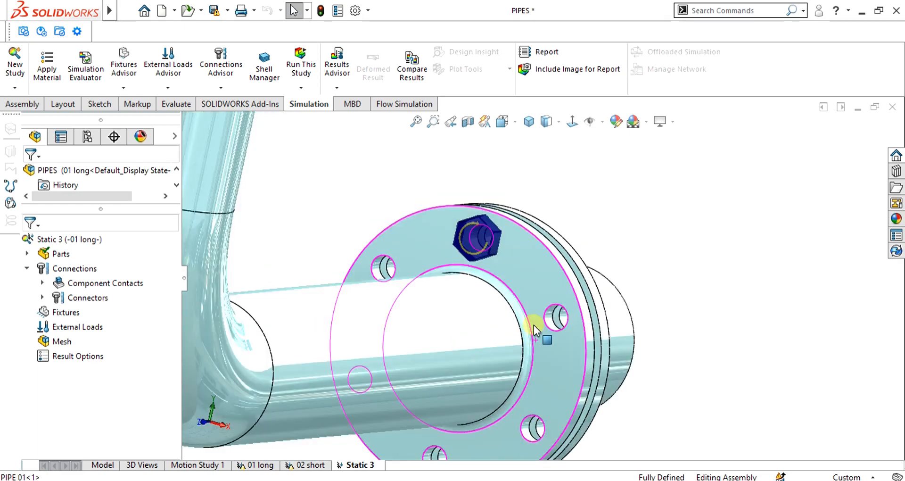
{"action": "middle_click_drag", "start_coordinate": [534, 325], "coordinate": [552, 363]}
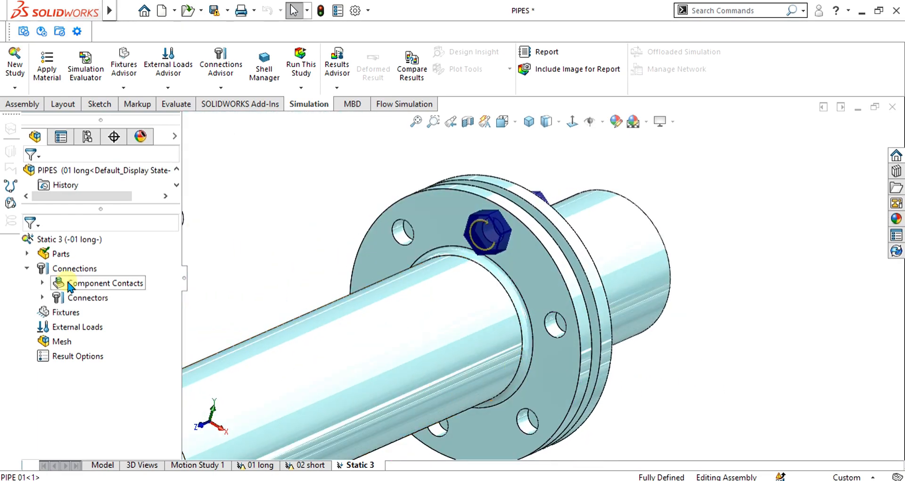
{"action": "right_click", "coordinate": [68, 285]}
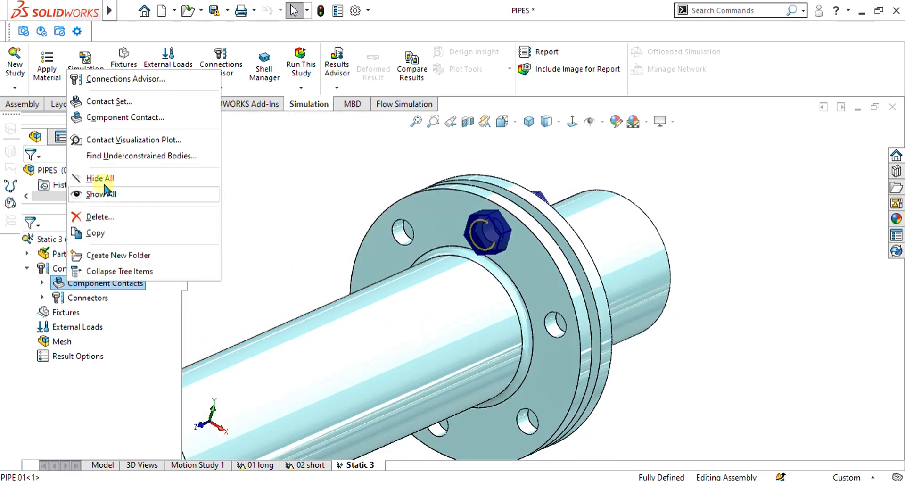
{"action": "left_click", "coordinate": [42, 282]}
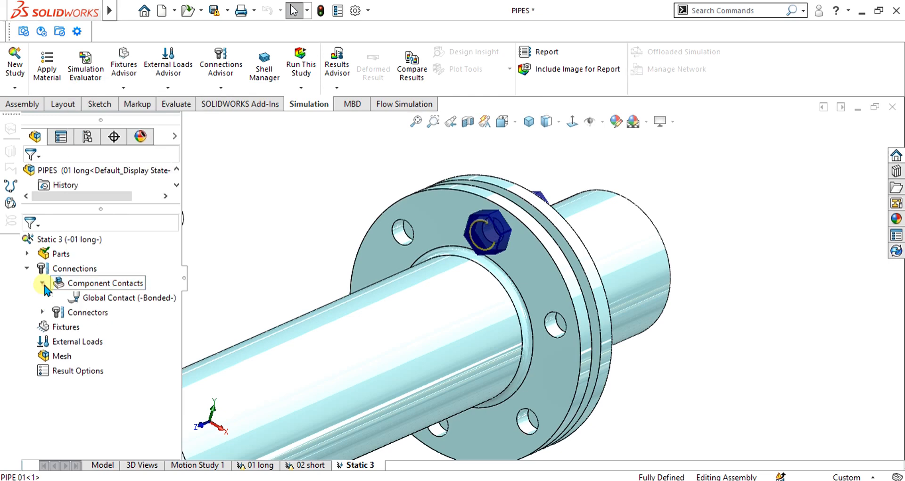
Step: Start a second bolt connector on the neighbouring flange hole, using the long pipe's edge for the head and the short pipe's for the nut
{"action": "right_click", "coordinate": [67, 268]}
{"action": "left_click", "coordinate": [112, 289]}
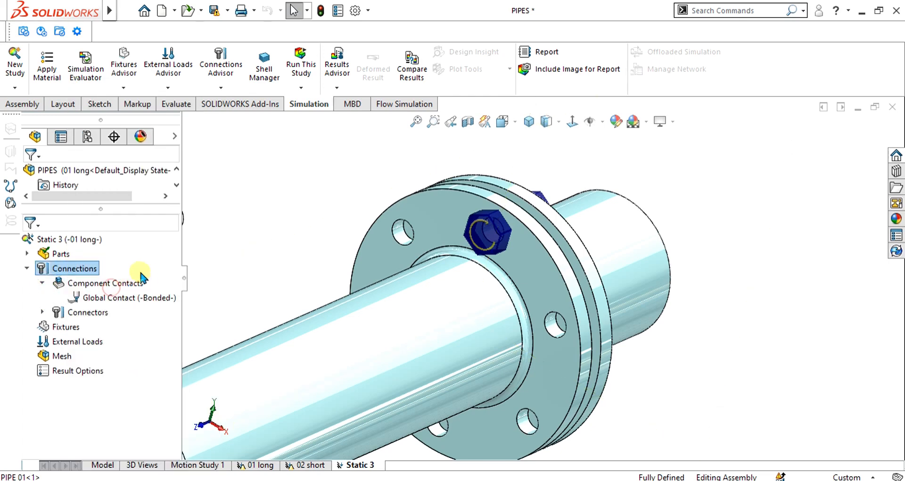
{"action": "left_click", "coordinate": [565, 322]}
{"action": "middle_click_drag", "start_coordinate": [591, 332], "coordinate": [568, 323]}
{"action": "left_click", "coordinate": [627, 326]}
{"action": "middle_click_drag", "start_coordinate": [632, 283], "coordinate": [722, 281]}
Step: Give the second bolt Strength Data with 0.5 threads/mm, strength in N/mm^2 and a 20 N.m torque pre-load, and finish it
{"action": "left_click_drag", "start_coordinate": [175, 269], "coordinate": [178, 369]}
{"action": "left_click", "coordinate": [30, 365]}
{"action": "double_click", "coordinate": [58, 325]}
{"action": "type", "text": "0.5"}
{"action": "left_click", "coordinate": [138, 365]}
{"action": "left_click", "coordinate": [136, 401]}
{"action": "type", "text": "20"}
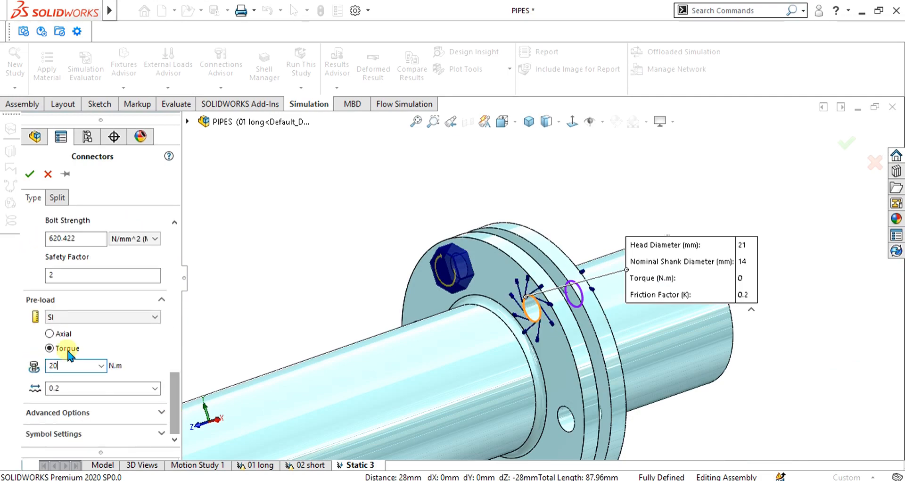
{"action": "left_click", "coordinate": [30, 174]}
Step: Start a third bolt connector and select the next hole's edge on the long pipe's flange for the head
{"action": "right_click", "coordinate": [90, 313]}
{"action": "left_click", "coordinate": [124, 256]}
{"action": "scroll", "coordinate": [579, 403], "scroll_direction": "up", "scroll_amount": 4}
{"action": "scroll", "coordinate": [563, 372], "scroll_direction": "down", "scroll_amount": 4}
{"action": "left_click", "coordinate": [528, 238]}
{"action": "middle_click_drag", "start_coordinate": [562, 242], "coordinate": [695, 203]}
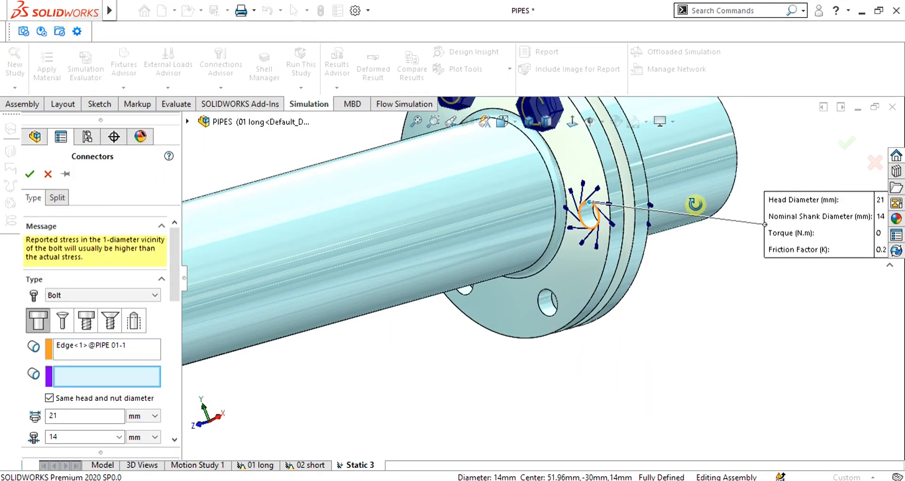
Step: Clear the third bolt's head edge, reselect it on the long pipe's flange, and select the matching short-pipe edge for the nut
{"action": "left_click", "coordinate": [115, 348]}
{"action": "key", "text": "Delete"}
{"action": "left_click", "coordinate": [598, 216]}
{"action": "middle_click_drag", "start_coordinate": [401, 151], "coordinate": [533, 106]}
{"action": "left_click", "coordinate": [584, 211]}
{"action": "middle_click_drag", "start_coordinate": [583, 215], "coordinate": [717, 214]}
Step: Enable Strength Data on the third bolt with 0.5 threads/mm, apply a 20 N.m torque pre-load and finish the connector
{"action": "left_click", "coordinate": [30, 349]}
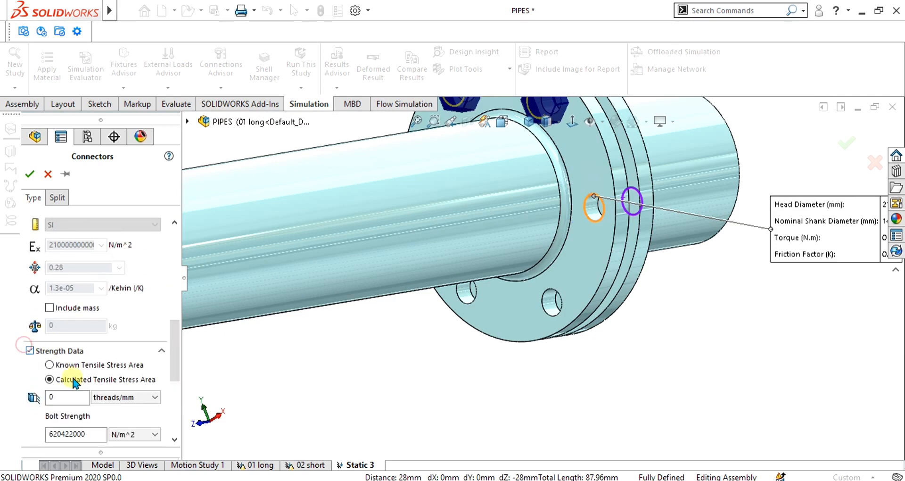
{"action": "double_click", "coordinate": [58, 396]}
{"action": "type", "text": "0.5"}
{"action": "left_click_drag", "start_coordinate": [177, 348], "coordinate": [177, 395]}
{"action": "double_click", "coordinate": [57, 391]}
{"action": "type", "text": "20"}
{"action": "left_click", "coordinate": [30, 174]}
Step: Start a fourth bolt connector on the next flange hole, selecting the long pipe's edge for the head and the short pipe's for the nut
{"action": "right_click", "coordinate": [89, 314]}
{"action": "left_click", "coordinate": [123, 256]}
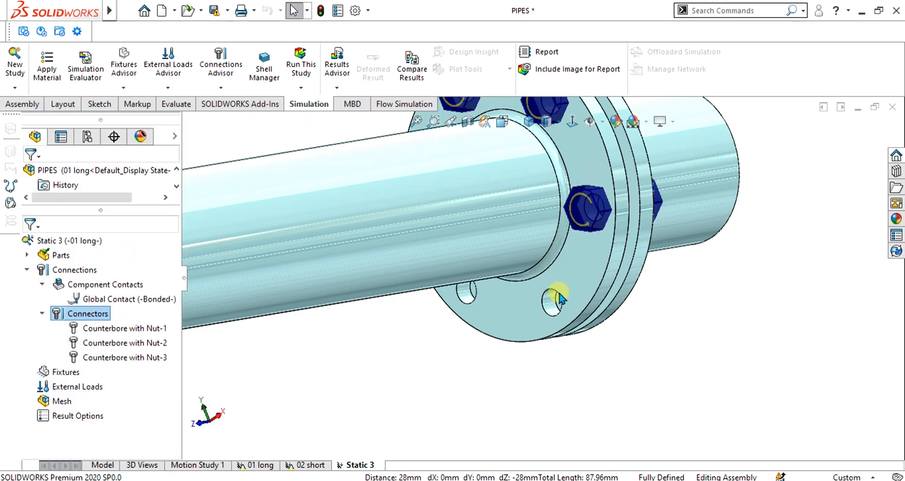
{"action": "left_click", "coordinate": [560, 296]}
{"action": "middle_click_drag", "start_coordinate": [560, 296], "coordinate": [424, 293]}
{"action": "left_click", "coordinate": [114, 376]}
{"action": "left_click", "coordinate": [504, 285]}
Step: Enable Strength Data on the fourth bolt with 0.5 threads/mm, apply a 20 N.m torque pre-load and finish the connector
{"action": "left_click_drag", "start_coordinate": [175, 279], "coordinate": [175, 372]}
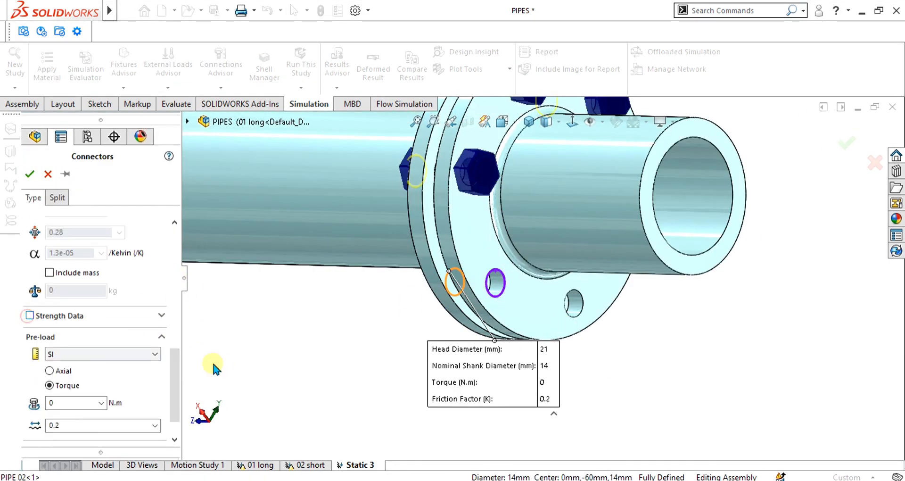
{"action": "left_click", "coordinate": [31, 315]}
{"action": "double_click", "coordinate": [58, 360]}
{"action": "type", "text": "0.5"}
{"action": "left_click_drag", "start_coordinate": [174, 337], "coordinate": [175, 387]}
{"action": "double_click", "coordinate": [57, 366]}
{"action": "type", "text": "20"}
{"action": "left_click", "coordinate": [29, 174]}
{"action": "right_click", "coordinate": [110, 327]}
{"action": "right_click", "coordinate": [88, 315]}
{"action": "left_click", "coordinate": [124, 256]}
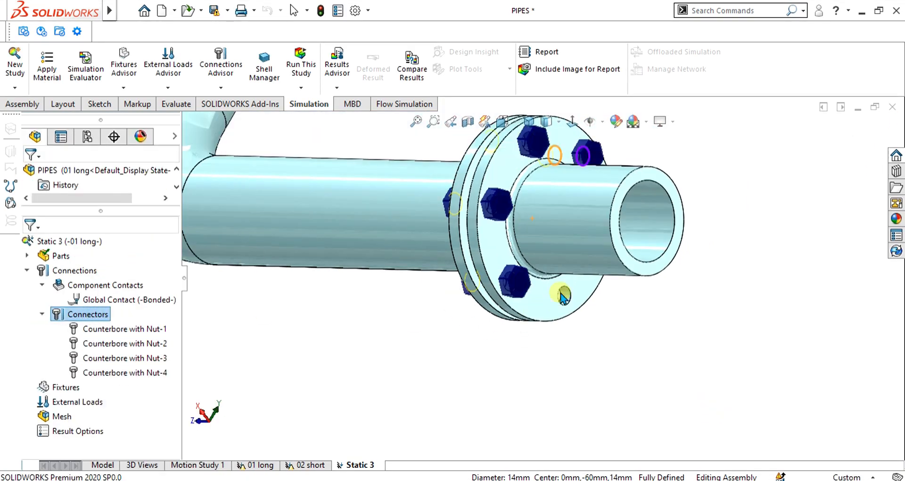
{"action": "left_click", "coordinate": [565, 297]}
{"action": "middle_click_drag", "start_coordinate": [565, 297], "coordinate": [698, 269]}
{"action": "left_click", "coordinate": [48, 174]}
Step: Start a fifth bolt connector on the next flange hole, selecting the long pipe's edge for the head and the short pipe's for the nut
{"action": "right_click", "coordinate": [90, 314]}
{"action": "left_click", "coordinate": [124, 255]}
{"action": "left_click", "coordinate": [486, 210]}
{"action": "left_click", "coordinate": [91, 378]}
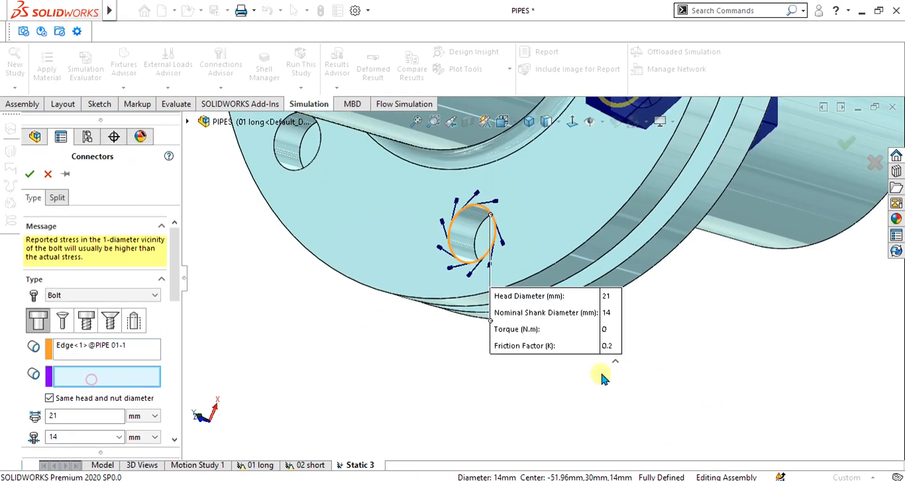
{"action": "middle_click_drag", "start_coordinate": [600, 374], "coordinate": [464, 354]}
{"action": "left_click", "coordinate": [455, 223]}
Step: Enable Strength Data on the fifth bolt with 0.5 threads/mm, apply a 20 N.m torque pre-load and finish the connector
{"action": "left_click_drag", "start_coordinate": [175, 279], "coordinate": [177, 410]}
{"action": "left_click", "coordinate": [28, 404]}
{"action": "double_click", "coordinate": [57, 357]}
{"action": "type", "text": "0.5"}
{"action": "double_click", "coordinate": [57, 366]}
{"action": "type", "text": "20"}
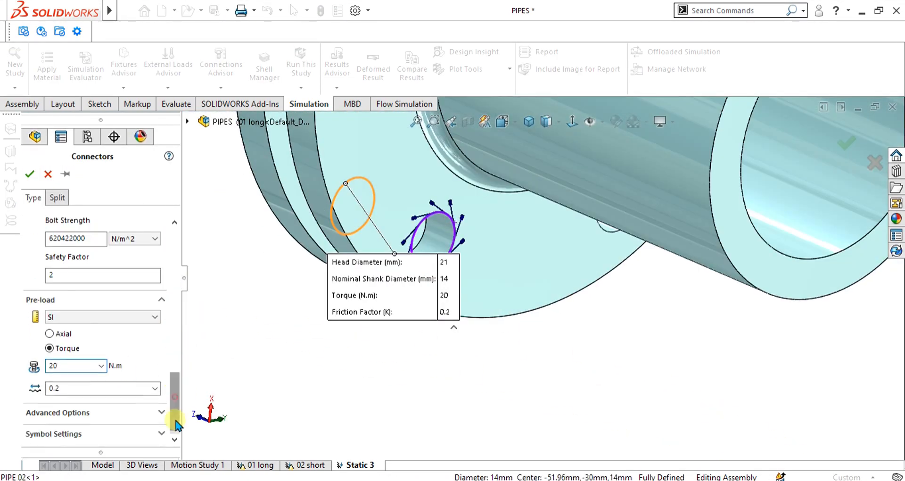
{"action": "left_click", "coordinate": [30, 174]}
Step: Start a sixth bolt connector on the last flange hole, selecting the long pipe's edge for the head and the short pipe's for the nut
{"action": "right_click", "coordinate": [81, 315]}
{"action": "left_click", "coordinate": [124, 255]}
{"action": "left_click", "coordinate": [347, 296]}
{"action": "middle_click_drag", "start_coordinate": [357, 350], "coordinate": [510, 337]}
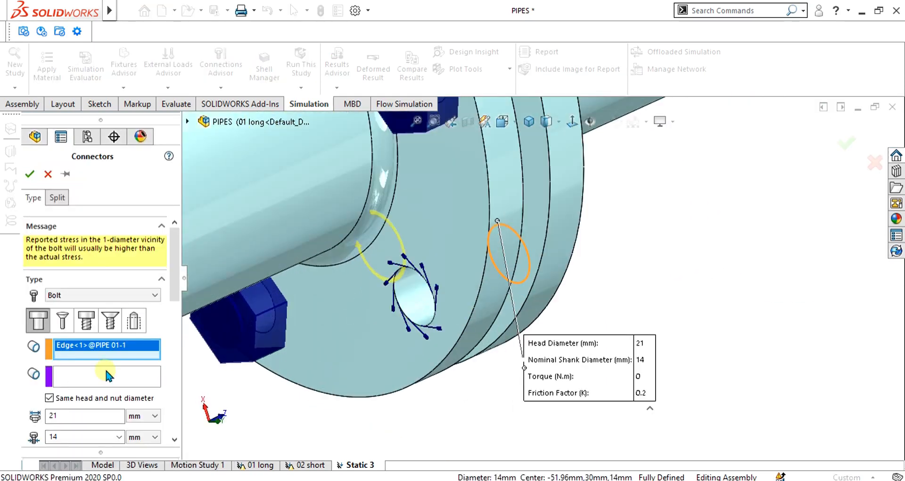
{"action": "left_click", "coordinate": [106, 371]}
{"action": "left_click", "coordinate": [424, 312]}
{"action": "middle_click_drag", "start_coordinate": [495, 382], "coordinate": [348, 402]}
Step: Enable Strength Data on the sixth bolt, keep a torque pre-load and finish the connector
{"action": "left_click_drag", "start_coordinate": [175, 271], "coordinate": [176, 340]}
{"action": "left_click", "coordinate": [129, 243]}
{"action": "scroll", "coordinate": [33, 330], "scroll_direction": "down", "scroll_amount": 10}
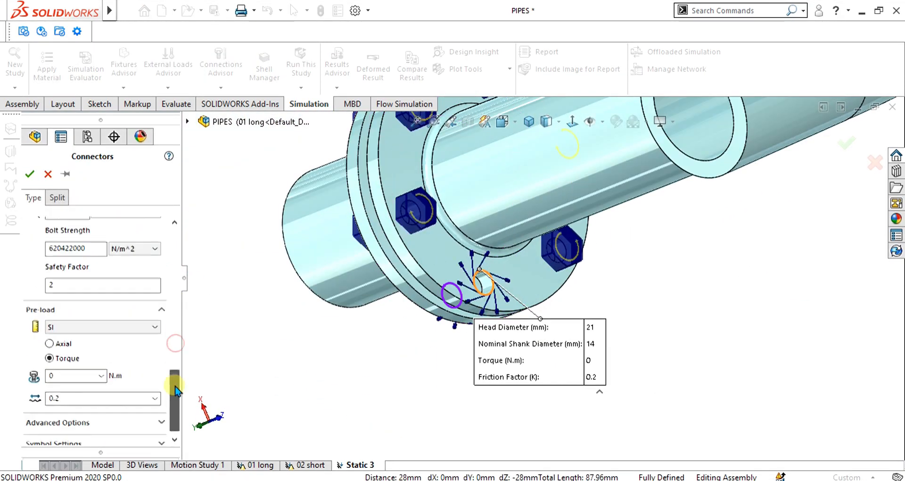
{"action": "left_click", "coordinate": [30, 174]}
Step: Examine the bolt connectors around the flange from both sides
{"action": "scroll", "coordinate": [491, 340], "scroll_direction": "up", "scroll_amount": 2}
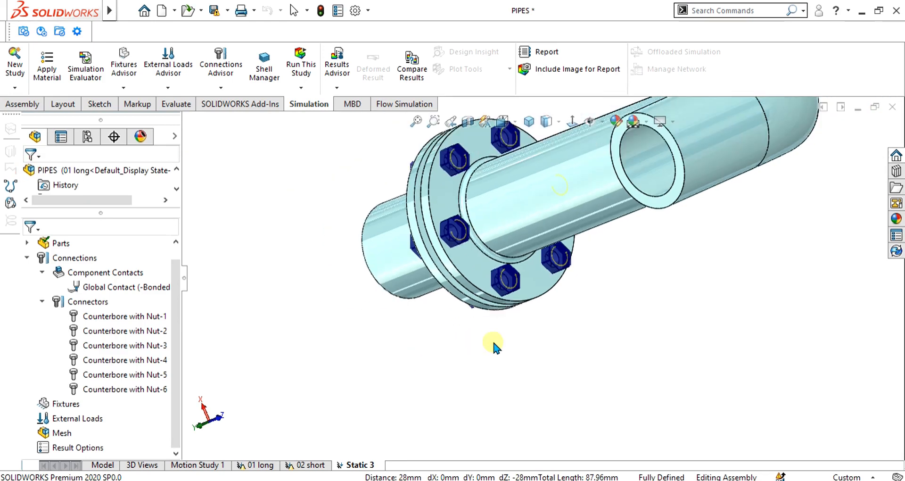
{"action": "middle_click_drag", "start_coordinate": [493, 341], "coordinate": [562, 283]}
{"action": "scroll", "coordinate": [564, 320], "scroll_direction": "up", "scroll_amount": 1}
{"action": "scroll", "coordinate": [561, 283], "scroll_direction": "down", "scroll_amount": 2}
{"action": "middle_click_drag", "start_coordinate": [647, 329], "coordinate": [573, 250]}
{"action": "scroll", "coordinate": [574, 252], "scroll_direction": "down", "scroll_amount": 2}
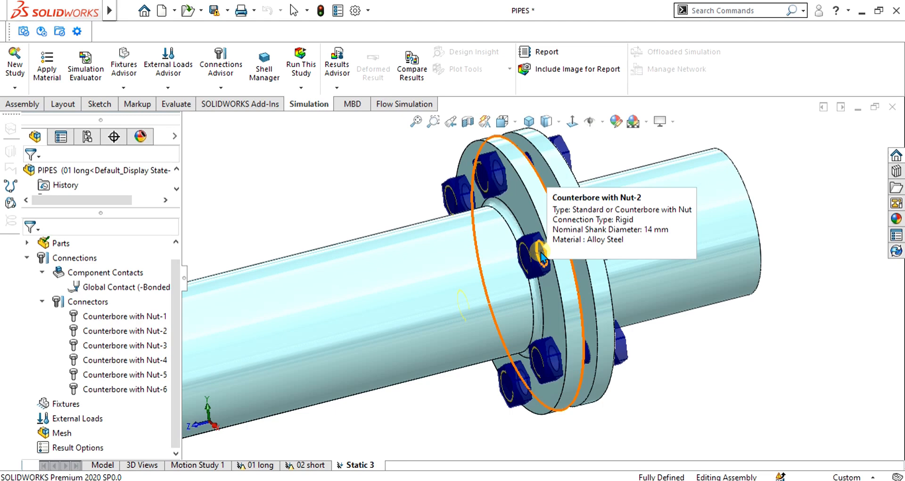
{"action": "scroll", "coordinate": [542, 258], "scroll_direction": "up", "scroll_amount": 5}
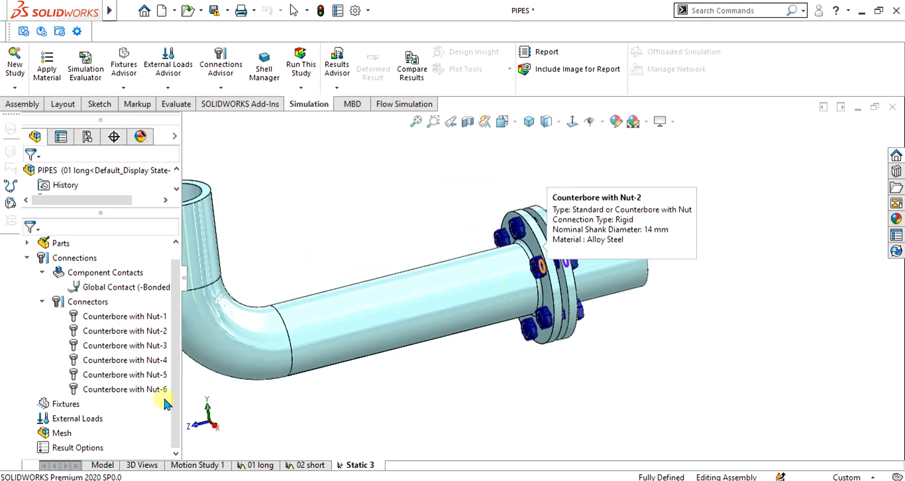
Step: Add a Fixed Geometry fixture on the short pipe's free end face
{"action": "right_click", "coordinate": [68, 405]}
{"action": "left_click", "coordinate": [116, 174]}
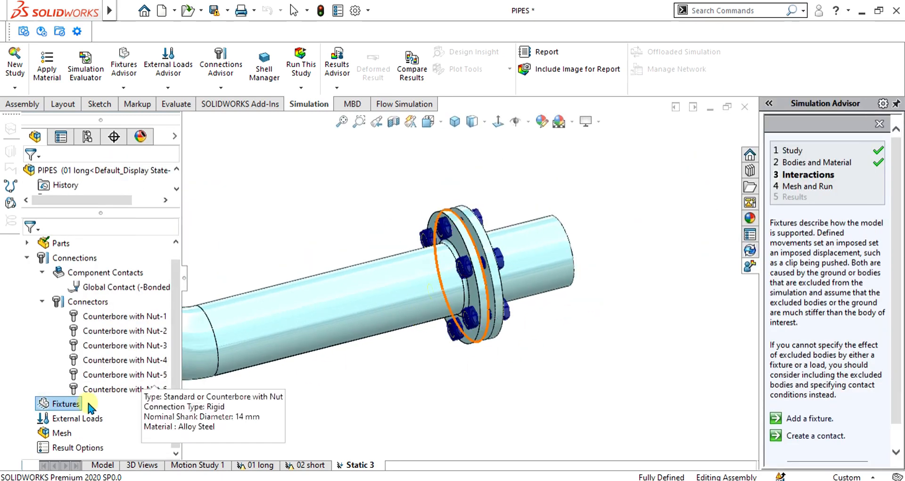
{"action": "right_click", "coordinate": [49, 403]}
{"action": "left_click", "coordinate": [126, 197]}
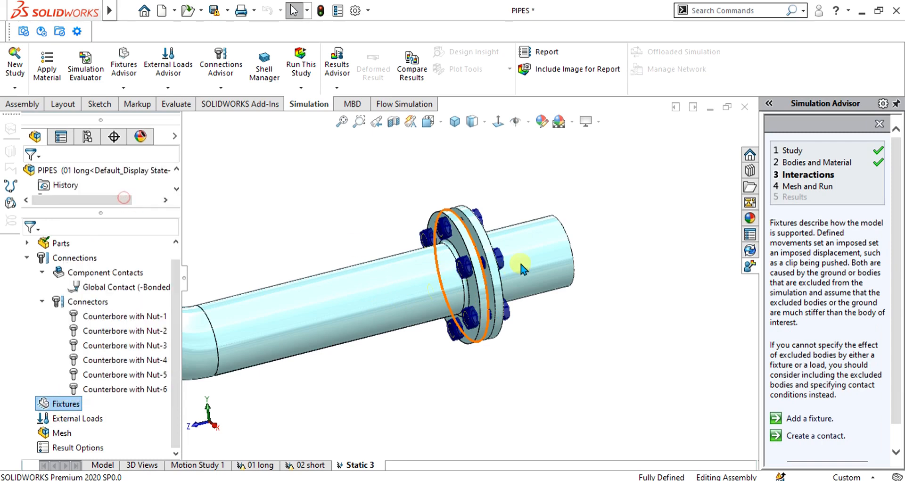
{"action": "middle_click_drag", "start_coordinate": [607, 237], "coordinate": [552, 261]}
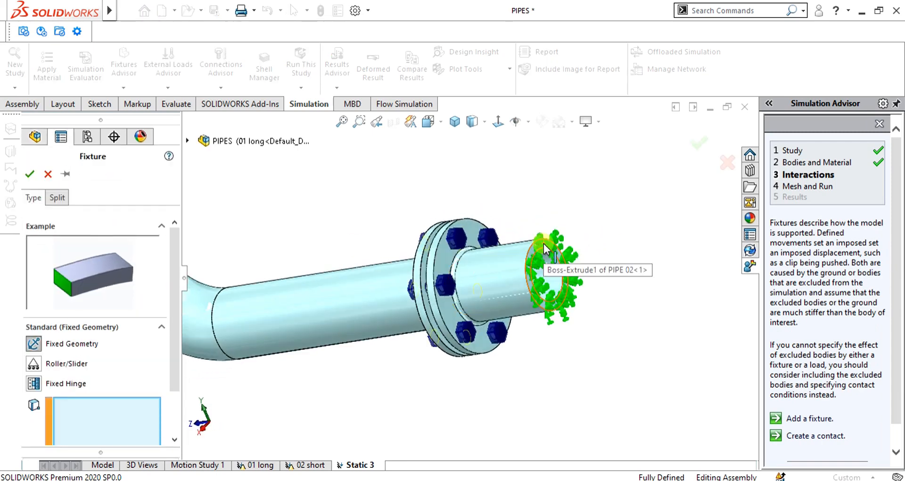
{"action": "left_click", "coordinate": [551, 261]}
{"action": "left_click", "coordinate": [29, 175]}
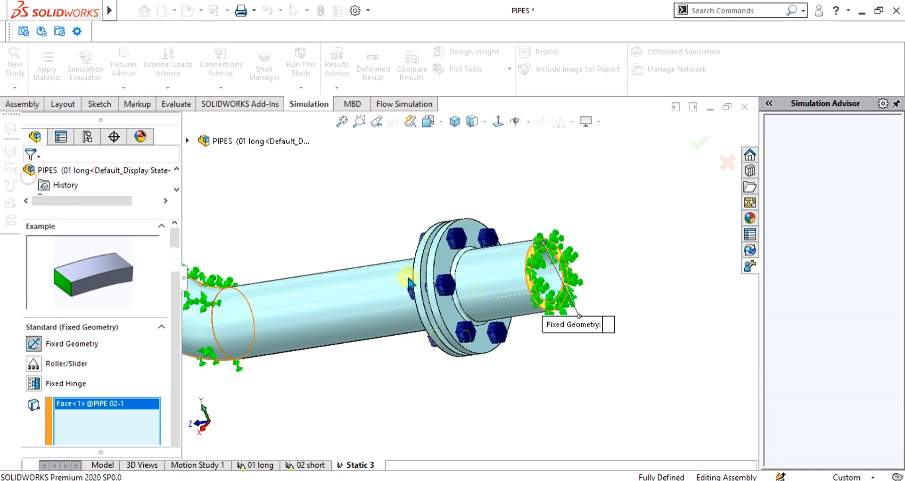
Step: Edit the global component contact and change its contact type to No Penetration
{"action": "scroll", "coordinate": [424, 274], "scroll_direction": "up", "scroll_amount": 3}
{"action": "middle_click_drag", "start_coordinate": [424, 274], "coordinate": [447, 287]}
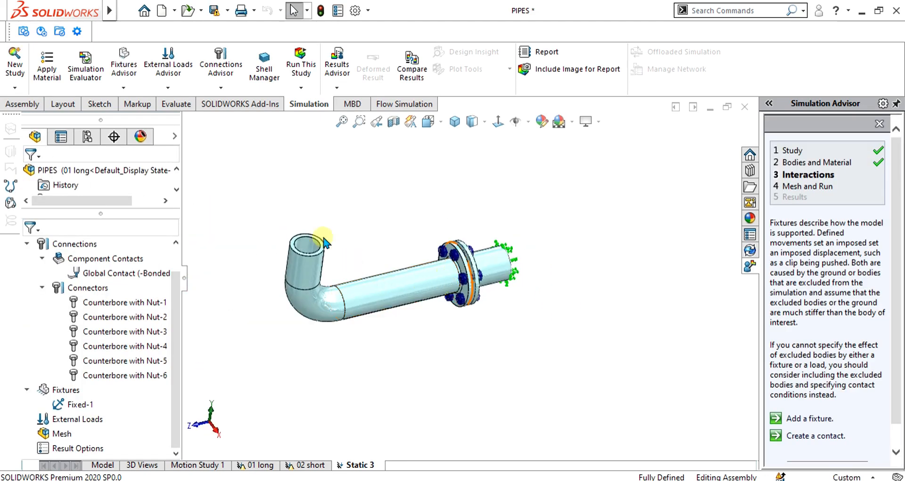
{"action": "scroll", "coordinate": [324, 249], "scroll_direction": "down", "scroll_amount": 3}
{"action": "left_click", "coordinate": [106, 270]}
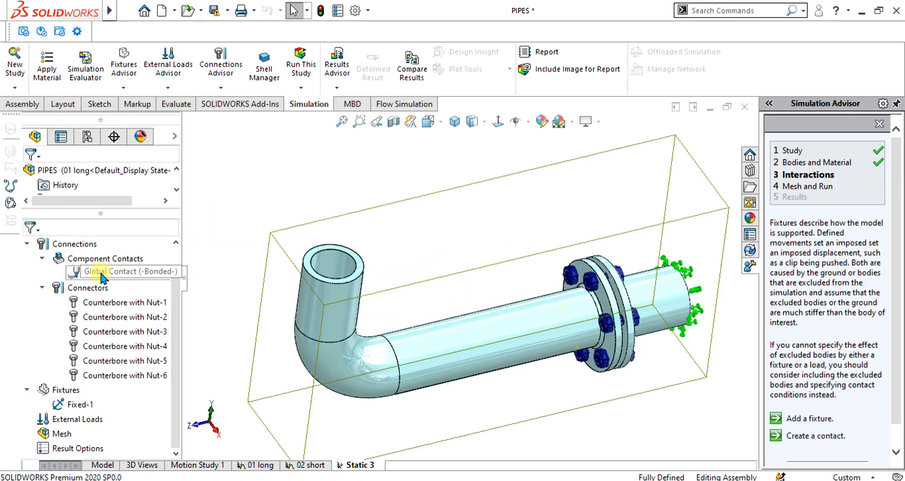
{"action": "right_click", "coordinate": [107, 272]}
{"action": "left_click", "coordinate": [123, 282]}
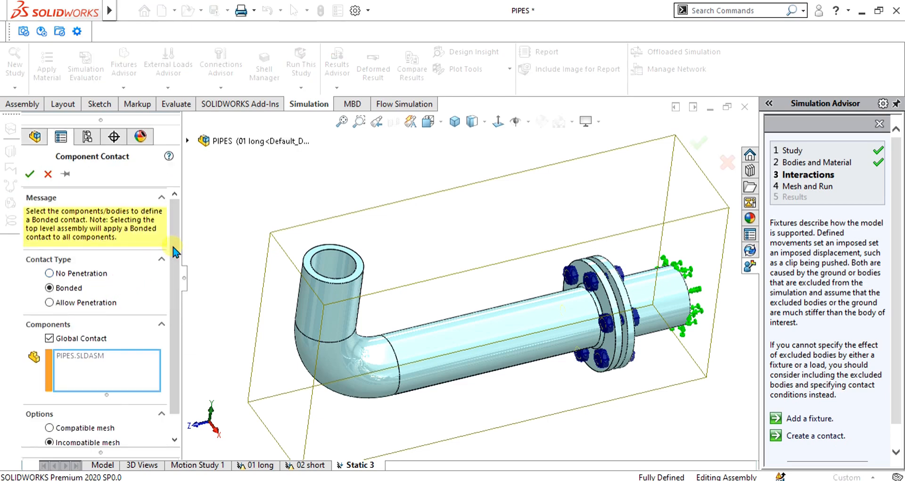
{"action": "scroll", "coordinate": [610, 291], "scroll_direction": "down", "scroll_amount": 3}
{"action": "scroll", "coordinate": [610, 291], "scroll_direction": "down", "scroll_amount": 5}
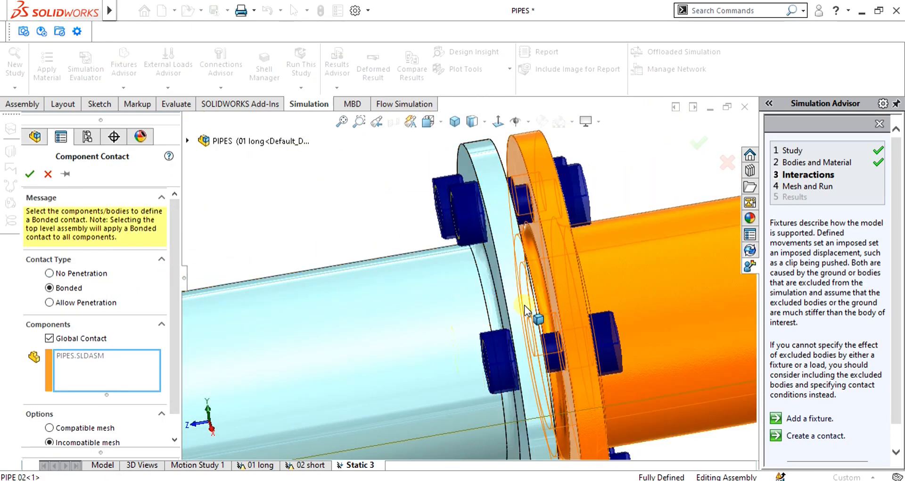
{"action": "scroll", "coordinate": [607, 298], "scroll_direction": "up", "scroll_amount": 10}
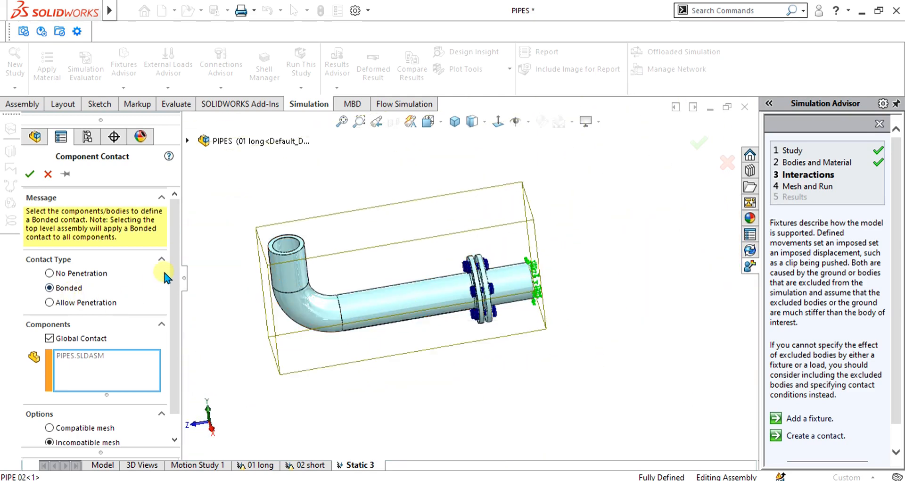
{"action": "left_click", "coordinate": [74, 275]}
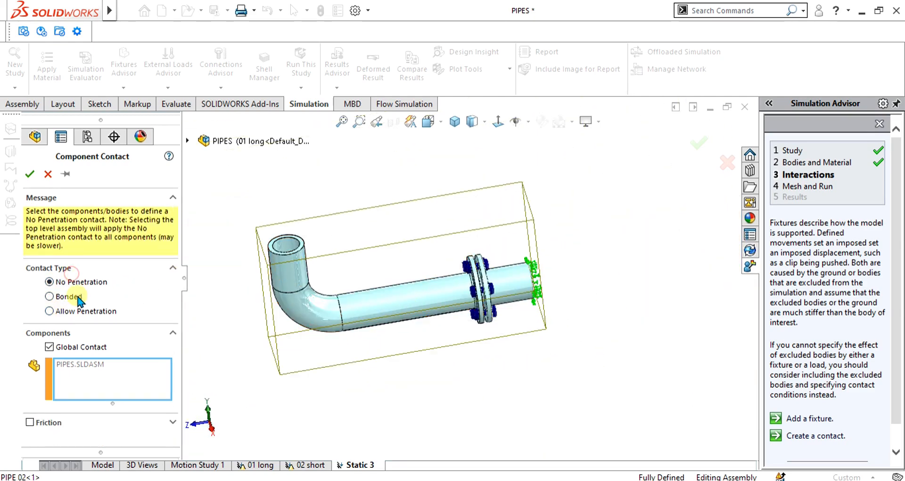
{"action": "left_click", "coordinate": [30, 175]}
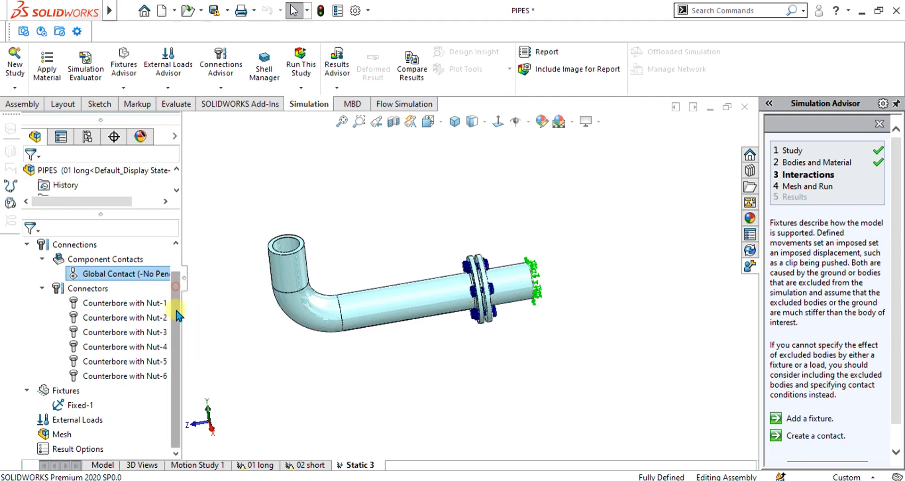
Step: Apply a 10000 N normal force to the open end face of the long pipe's upright elbow leg
{"action": "right_click", "coordinate": [62, 419]}
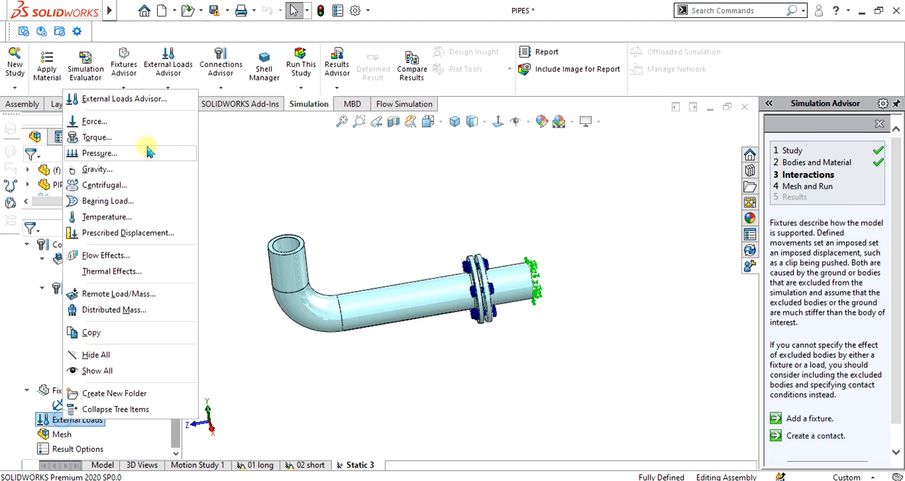
{"action": "left_click", "coordinate": [113, 122]}
{"action": "scroll", "coordinate": [305, 244], "scroll_direction": "up", "scroll_amount": 5}
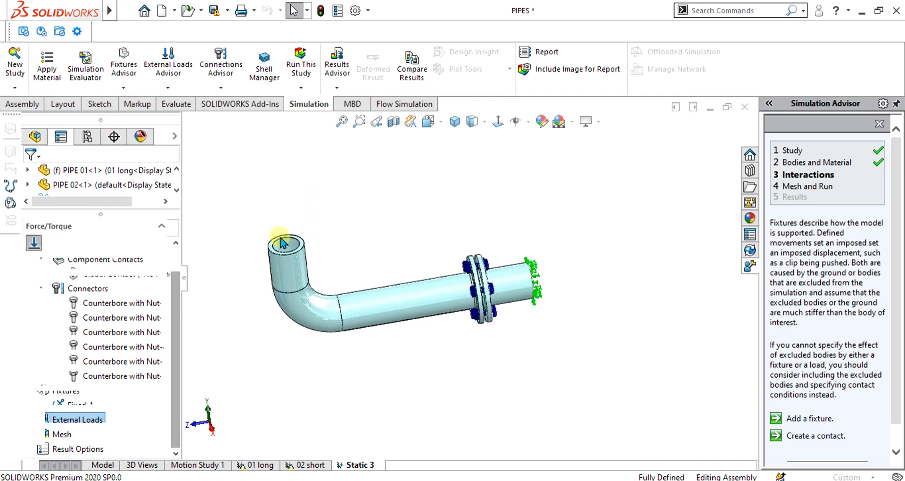
{"action": "scroll", "coordinate": [304, 239], "scroll_direction": "up", "scroll_amount": 1}
{"action": "left_click", "coordinate": [387, 298]}
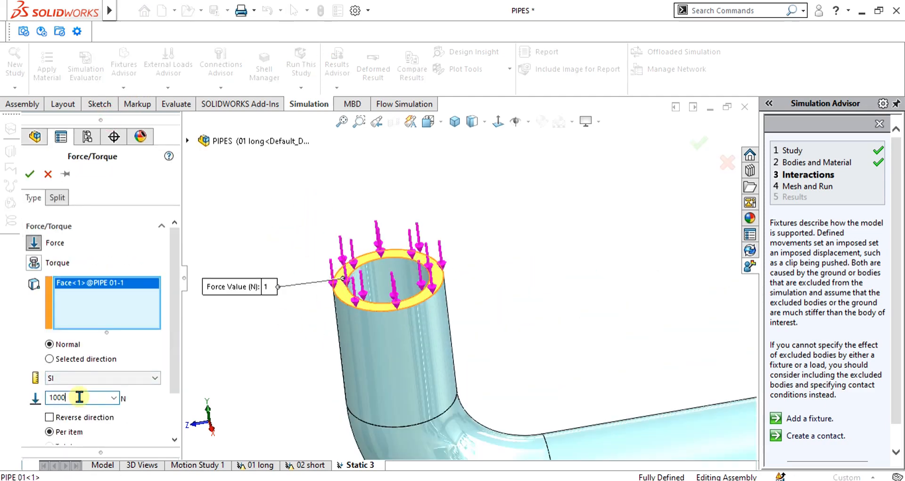
{"action": "left_click", "coordinate": [32, 174]}
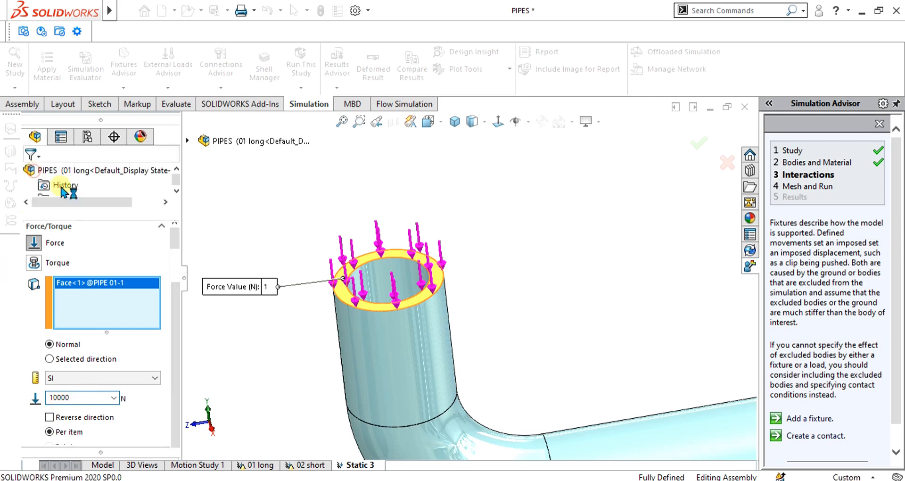
Step: Create the assembly mesh with the mesh density shifted toward Fine and distorted-element checking on
{"action": "scroll", "coordinate": [632, 304], "scroll_direction": "down", "scroll_amount": 2}
{"action": "scroll", "coordinate": [632, 304], "scroll_direction": "down", "scroll_amount": 2}
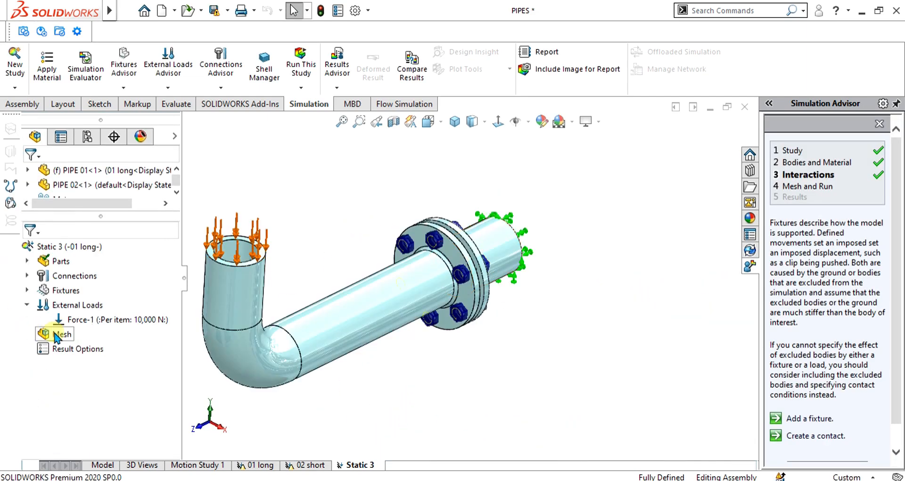
{"action": "right_click", "coordinate": [56, 333]}
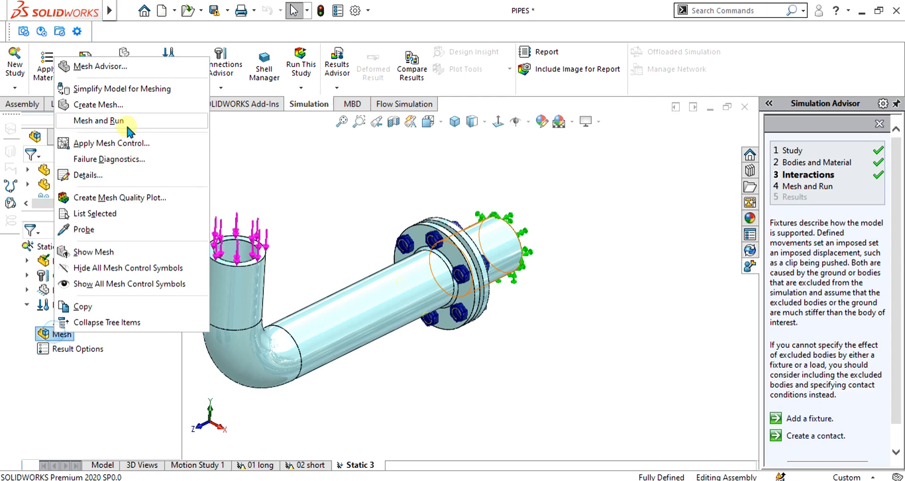
{"action": "left_click", "coordinate": [117, 106]}
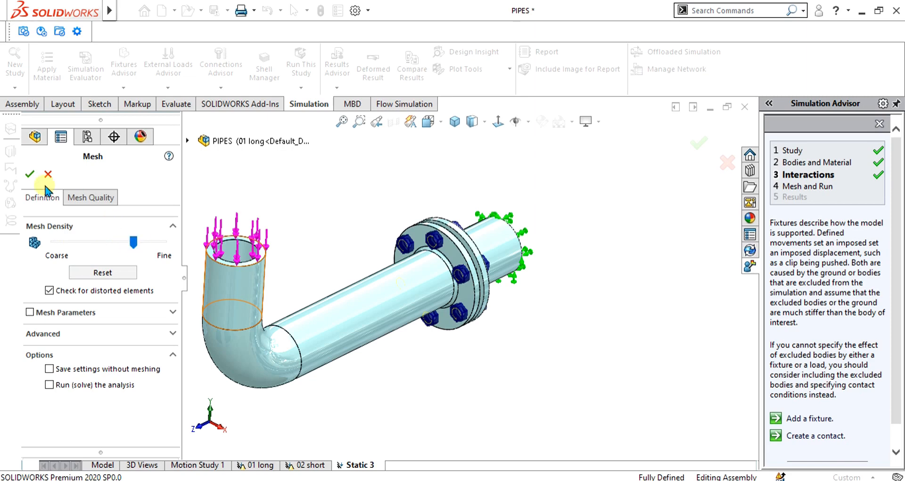
{"action": "left_click", "coordinate": [30, 174]}
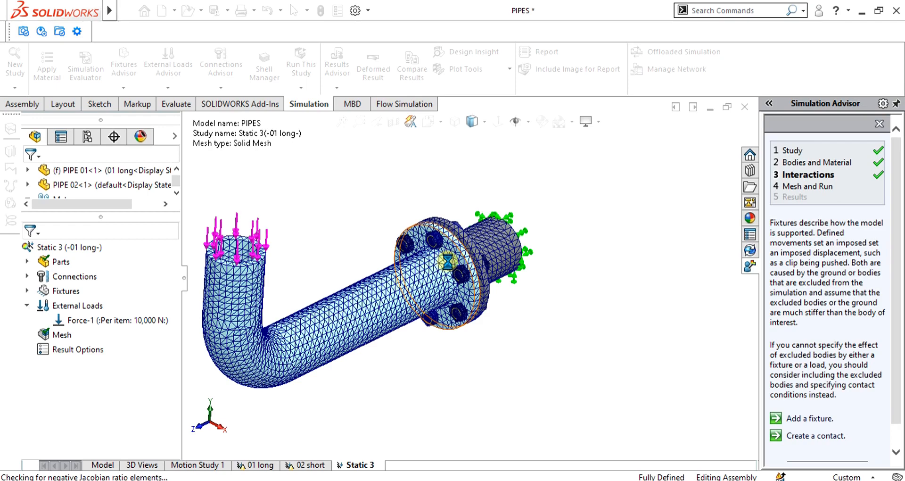
Step: Start a mesh control and select two faces on the long pipe's flange and two on the short pipe's flange
{"action": "scroll", "coordinate": [460, 258], "scroll_direction": "down", "scroll_amount": 5}
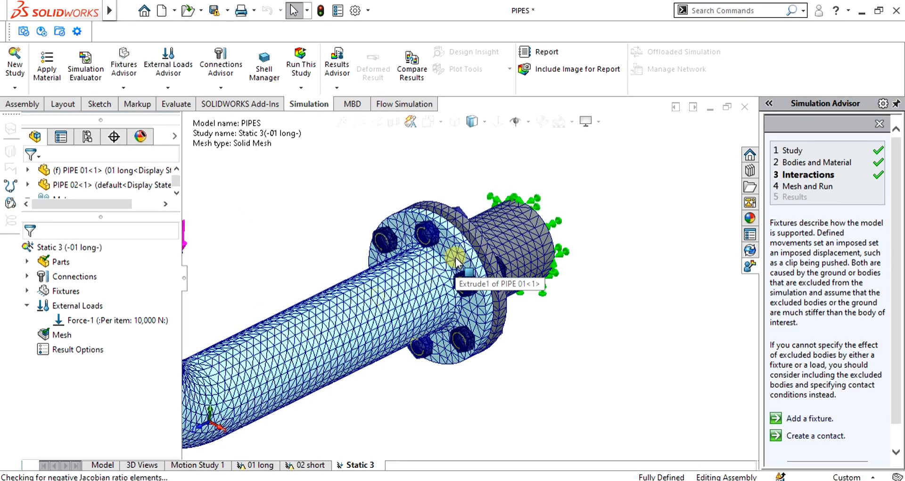
{"action": "middle_click_drag", "start_coordinate": [446, 281], "coordinate": [255, 330]}
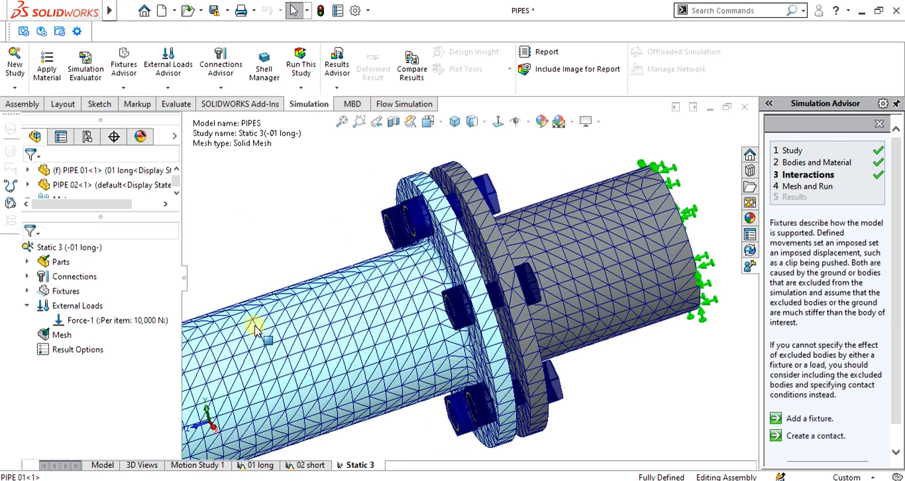
{"action": "right_click", "coordinate": [59, 339]}
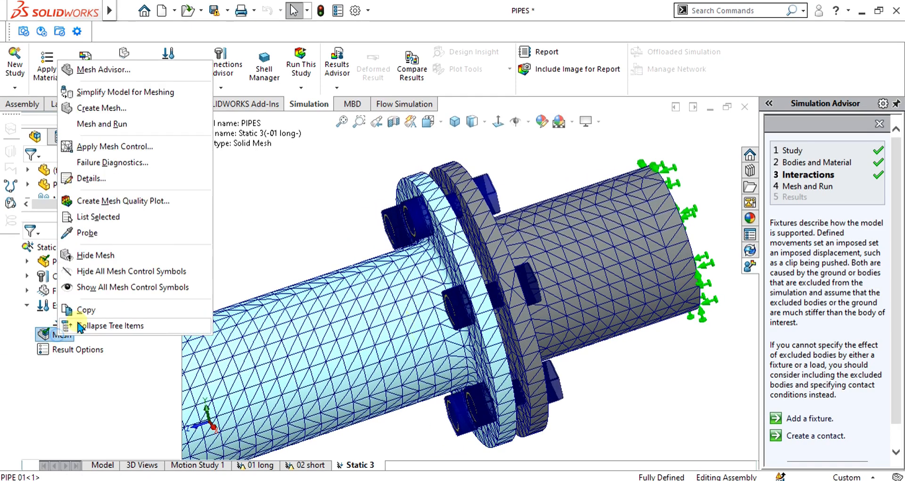
{"action": "left_click", "coordinate": [137, 147]}
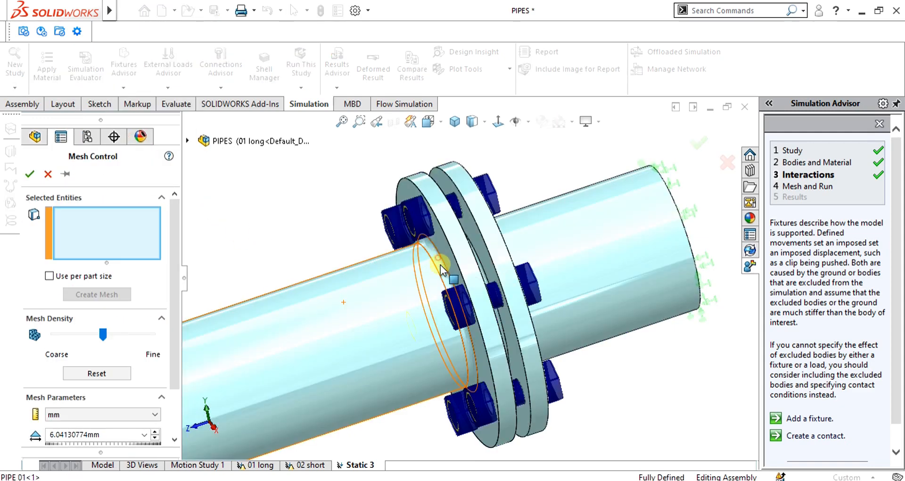
{"action": "left_click", "coordinate": [441, 269]}
{"action": "scroll", "coordinate": [456, 274], "scroll_direction": "down", "scroll_amount": 4}
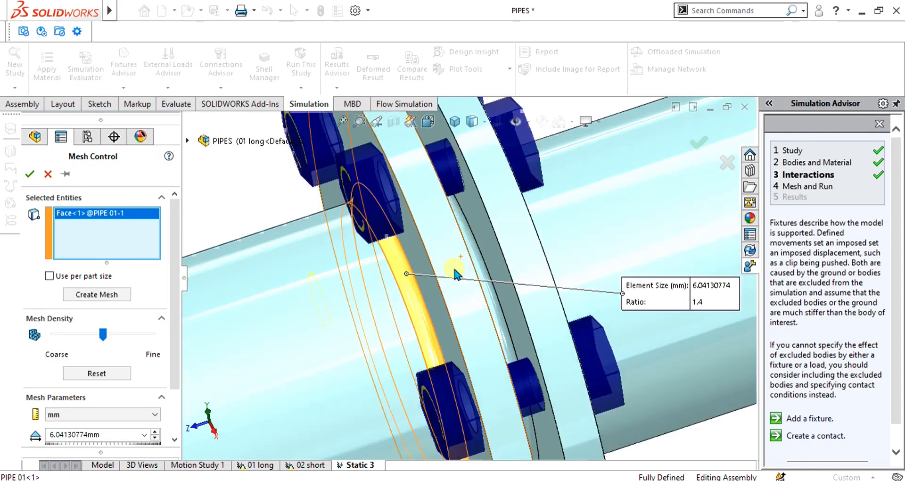
{"action": "scroll", "coordinate": [455, 274], "scroll_direction": "down", "scroll_amount": 5}
{"action": "left_click", "coordinate": [496, 245]}
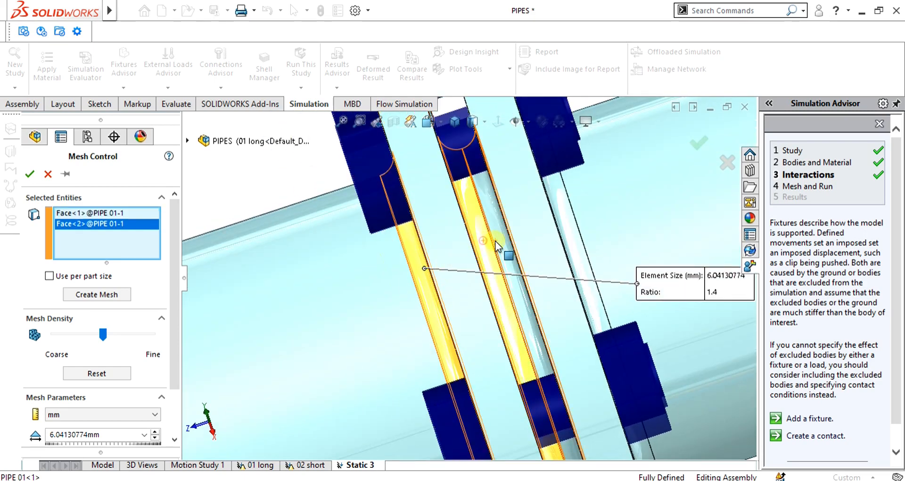
{"action": "left_click", "coordinate": [559, 233]}
{"action": "left_click", "coordinate": [572, 228]}
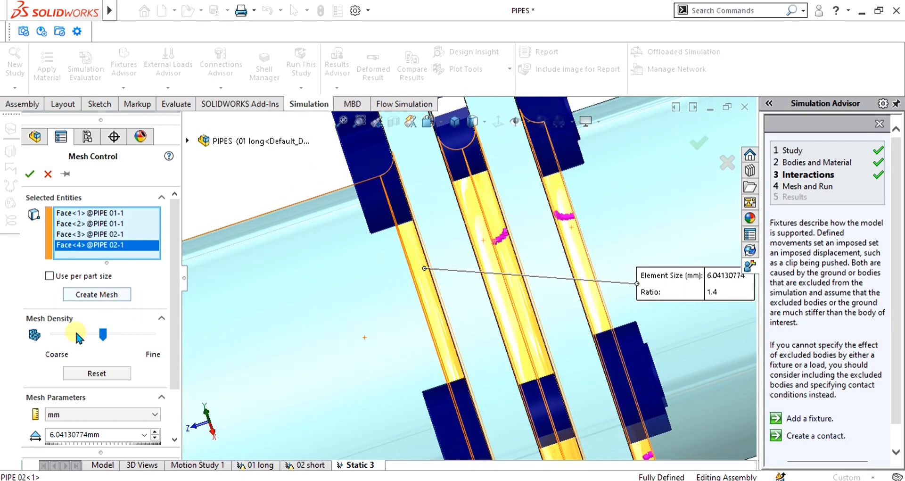
Step: Set the mesh control's element size to 4 mm with a ratio of 1.4 and apply it
{"action": "scroll", "coordinate": [95, 330], "scroll_direction": "down", "scroll_amount": 2}
{"action": "double_click", "coordinate": [98, 380]}
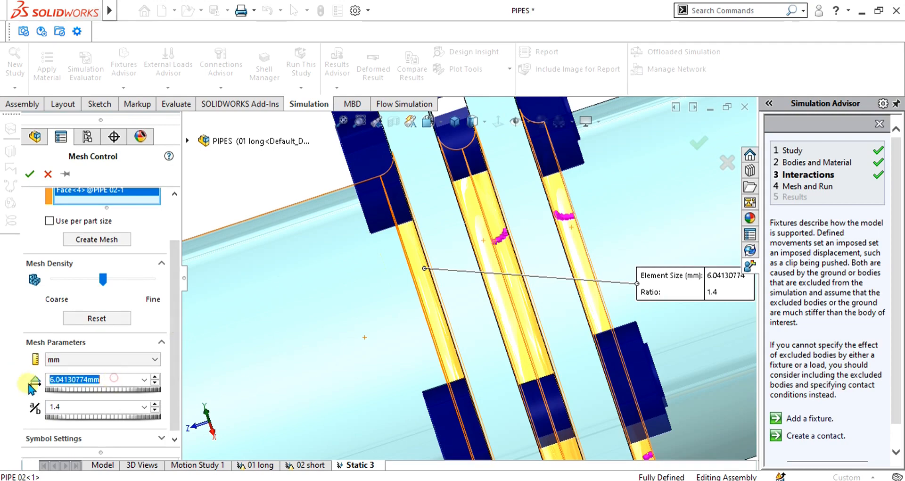
{"action": "left_click", "coordinate": [26, 175]}
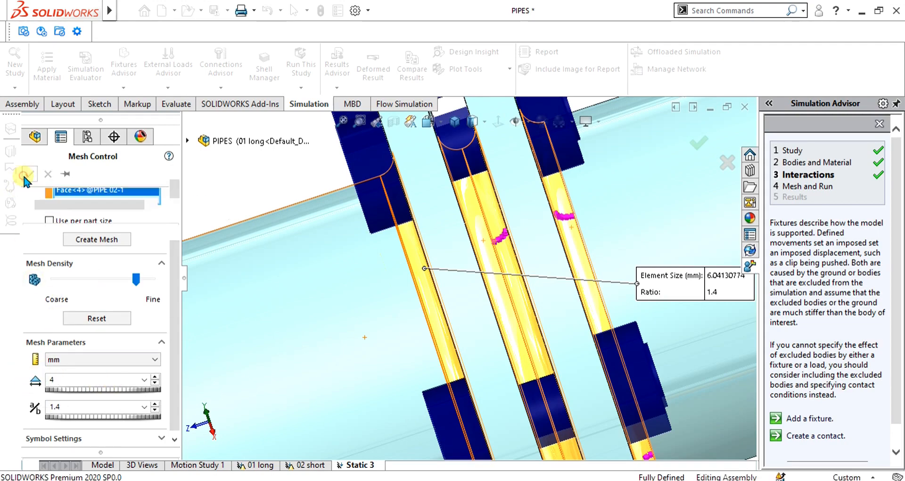
Step: Recreate the assembly mesh so that it includes the flange mesh control
{"action": "scroll", "coordinate": [423, 329], "scroll_direction": "up", "scroll_amount": 8}
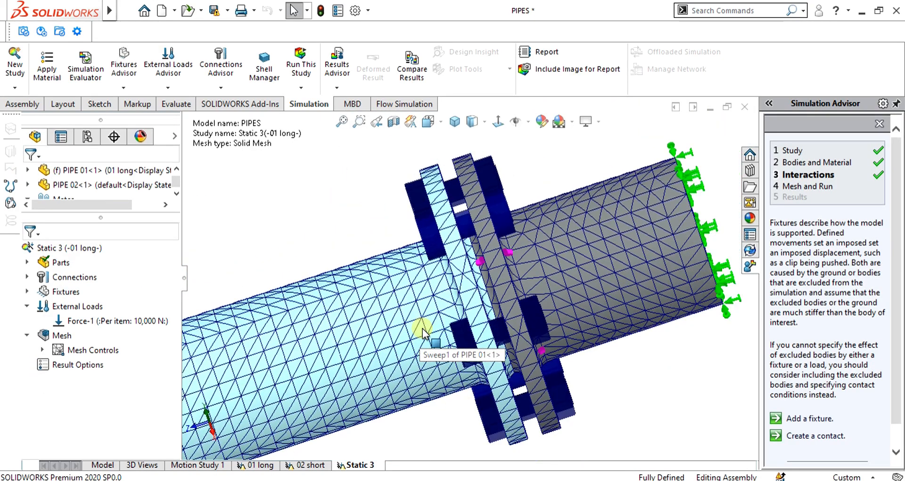
{"action": "right_click", "coordinate": [42, 336]}
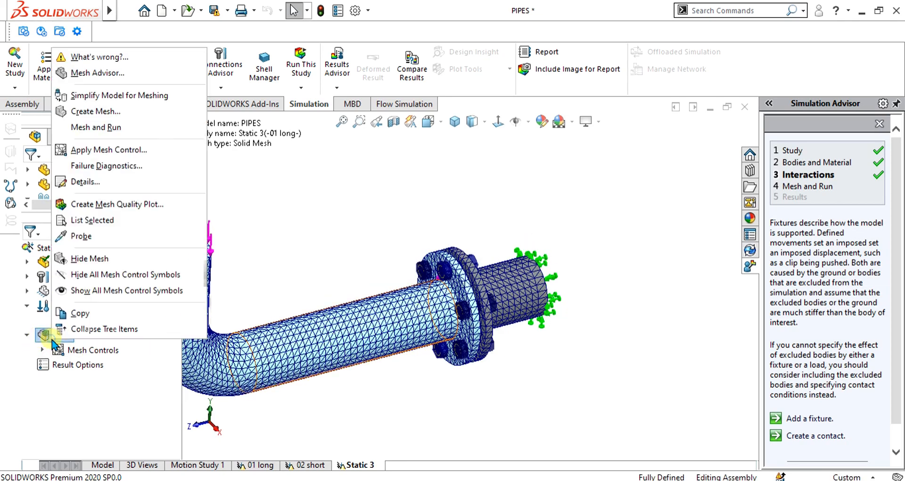
{"action": "left_click", "coordinate": [97, 113]}
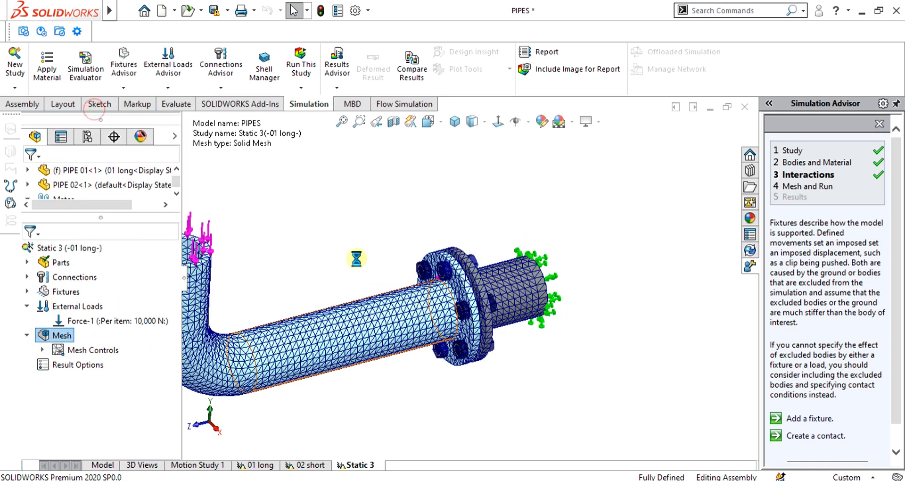
{"action": "left_click", "coordinate": [29, 175]}
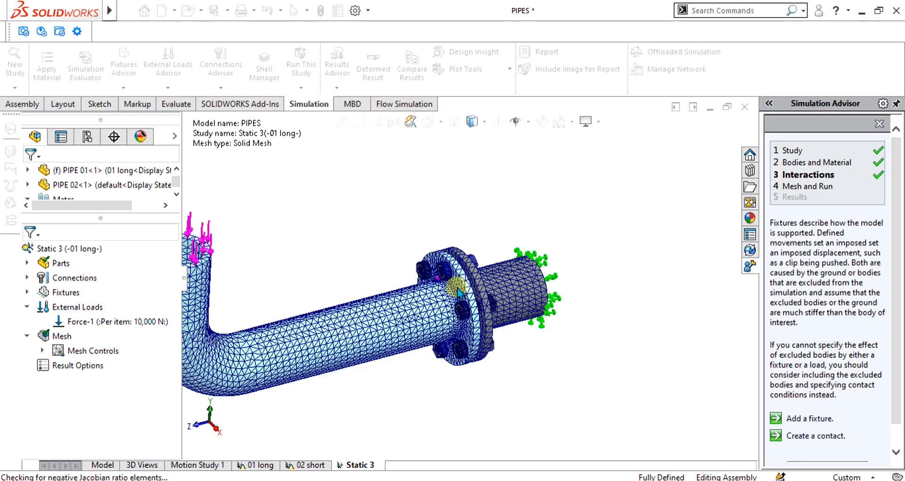
{"action": "scroll", "coordinate": [458, 290], "scroll_direction": "down", "scroll_amount": 2}
{"action": "scroll", "coordinate": [457, 290], "scroll_direction": "down", "scroll_amount": 4}
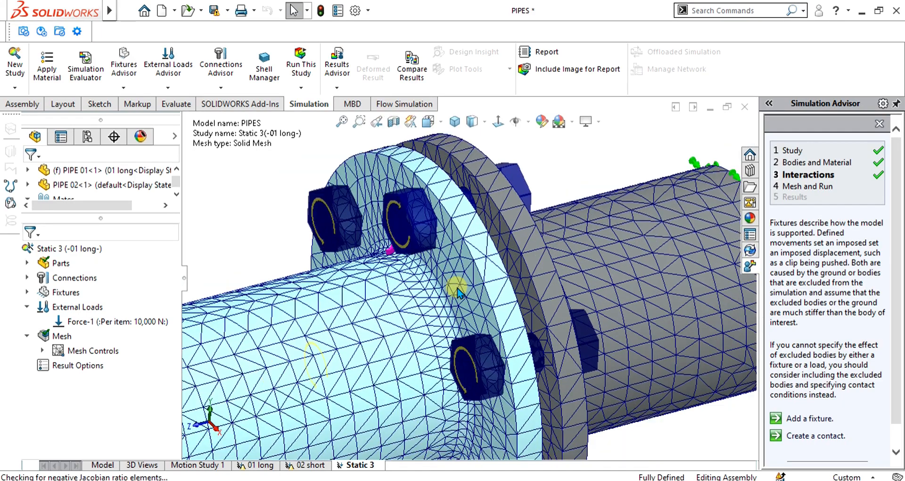
Step: Run the Static 3 study, check the detailed solver status, and move the collapsed status window clear of the flange joint
{"action": "scroll", "coordinate": [457, 290], "scroll_direction": "up", "scroll_amount": 5}
{"action": "left_click", "coordinate": [301, 70]}
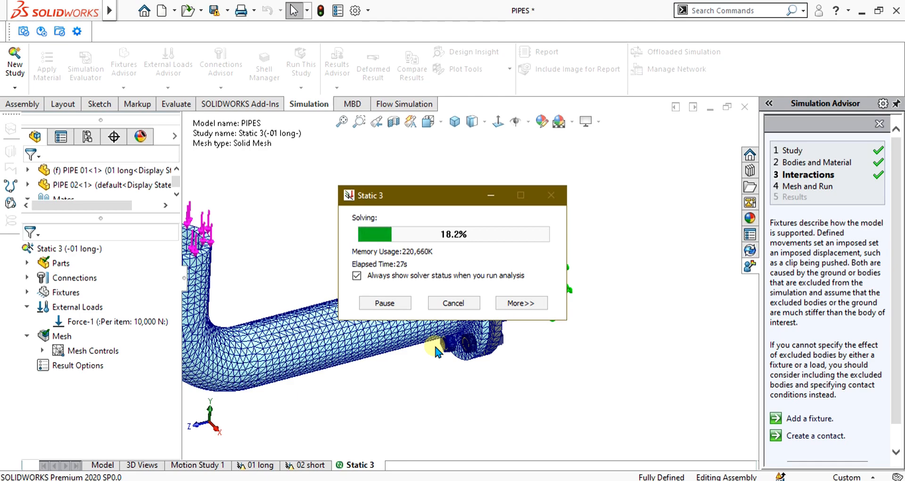
{"action": "left_click", "coordinate": [521, 303]}
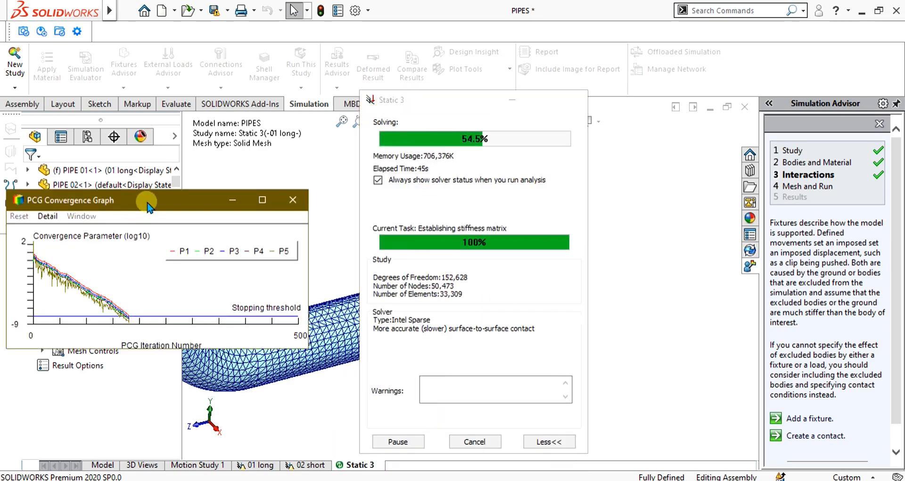
{"action": "left_click", "coordinate": [475, 323]}
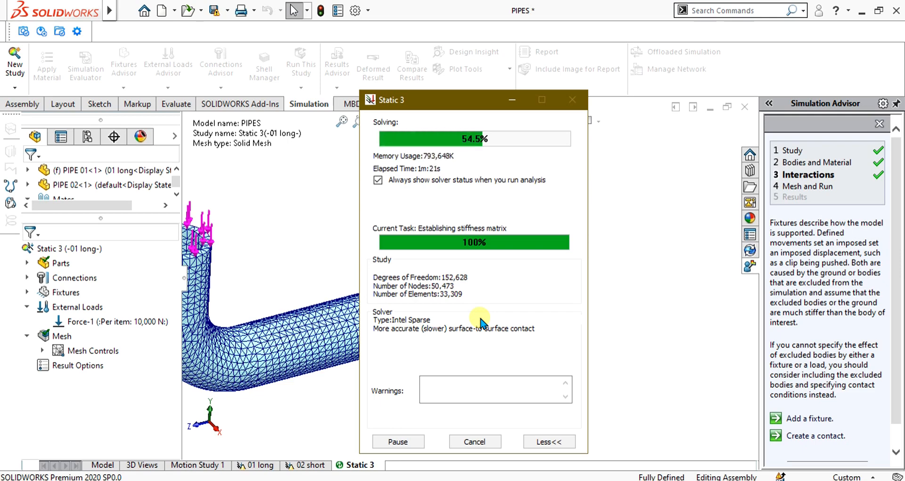
{"action": "left_click", "coordinate": [550, 441]}
{"action": "left_click_drag", "start_coordinate": [479, 100], "coordinate": [628, 160]}
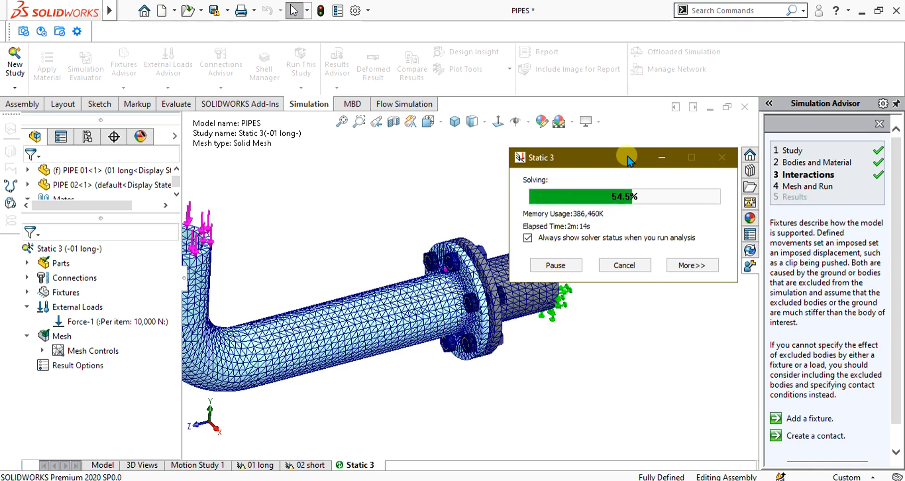
{"action": "left_click", "coordinate": [746, 472]}
{"action": "left_click", "coordinate": [689, 436]}
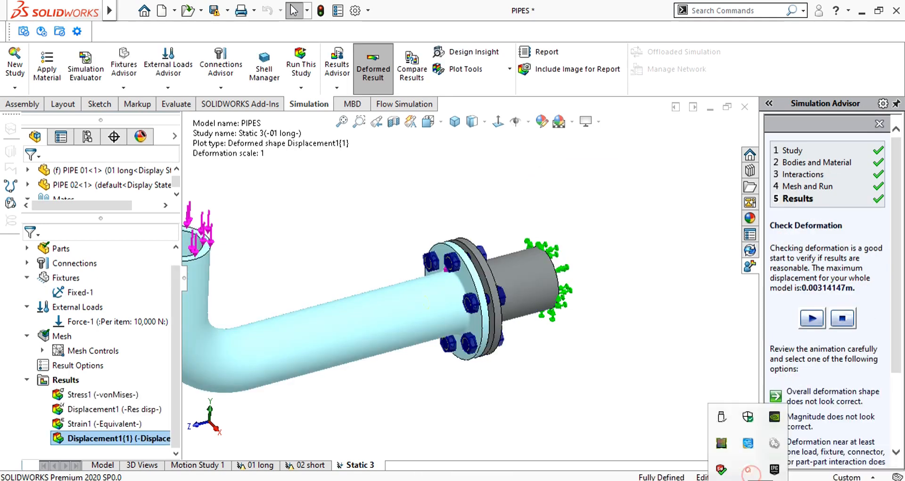
{"action": "left_click", "coordinate": [746, 471]}
{"action": "left_click", "coordinate": [746, 476]}
{"action": "left_click", "coordinate": [744, 473]}
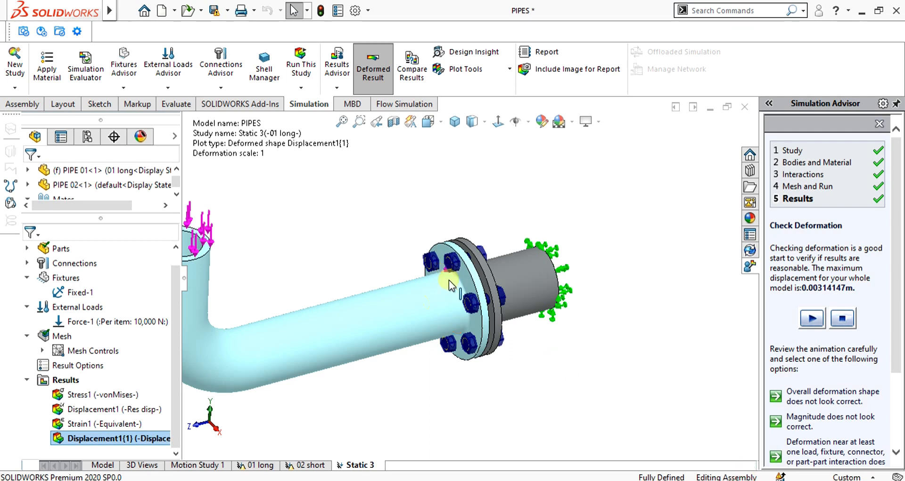
Step: Show the von Mises stress plot and examine the stress around the bolted flange joint
{"action": "scroll", "coordinate": [451, 283], "scroll_direction": "up", "scroll_amount": 5}
{"action": "right_click", "coordinate": [97, 394]}
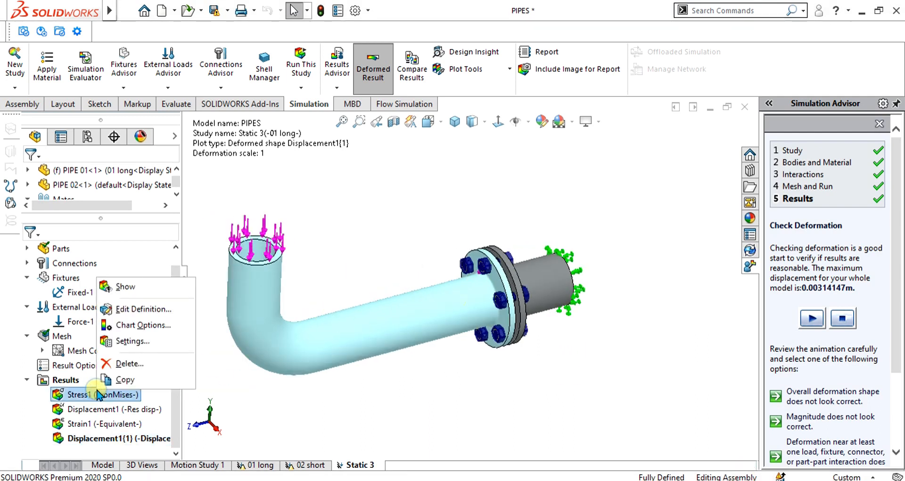
{"action": "left_click", "coordinate": [136, 289]}
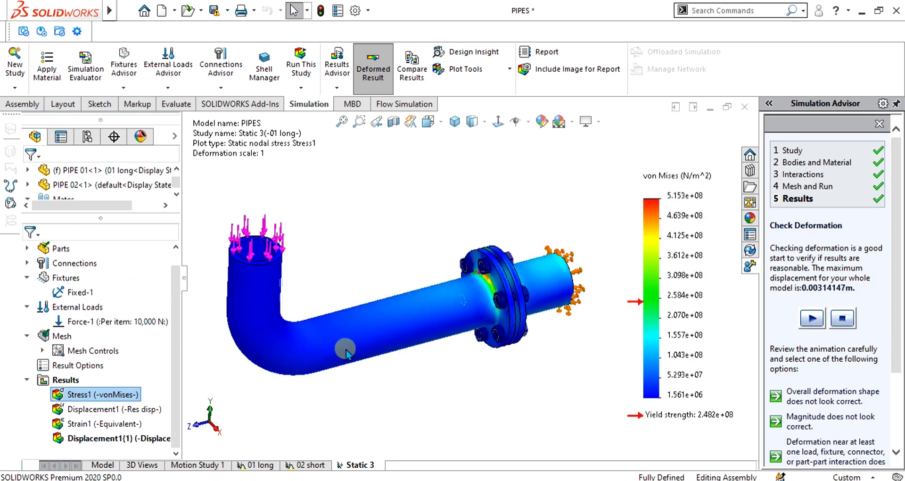
{"action": "scroll", "coordinate": [452, 302], "scroll_direction": "down", "scroll_amount": 5}
Step: Show the equivalent strain plot followed by the resultant displacement plot of the whole pipe assembly
{"action": "right_click", "coordinate": [101, 423]}
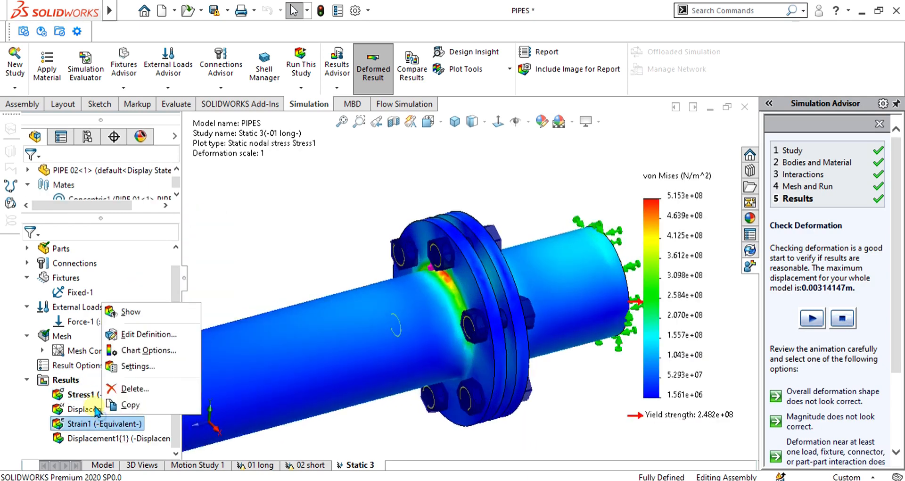
{"action": "left_click", "coordinate": [130, 311]}
{"action": "right_click", "coordinate": [99, 409]}
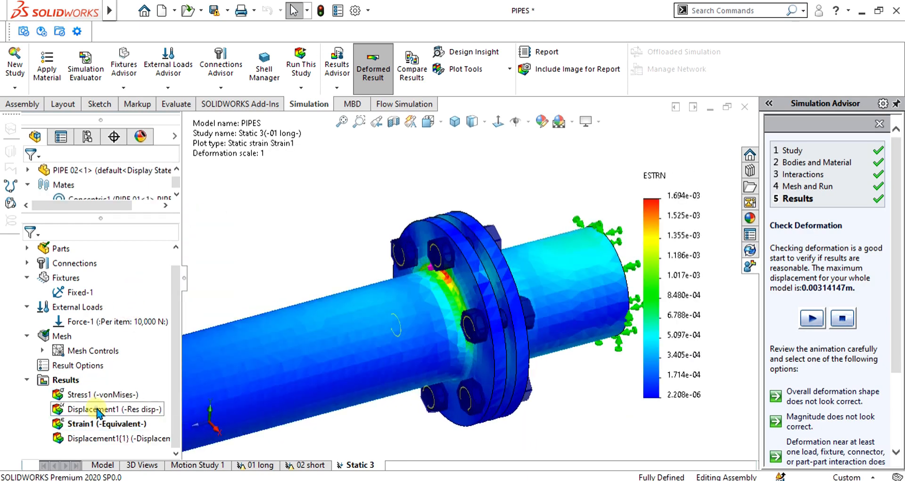
{"action": "left_click", "coordinate": [125, 304]}
{"action": "scroll", "coordinate": [426, 314], "scroll_direction": "up", "scroll_amount": 6}
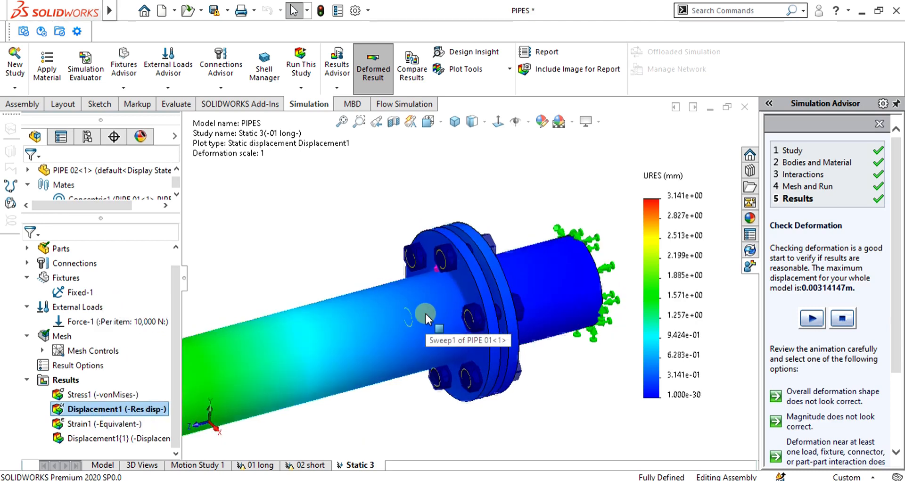
{"action": "middle_click_drag", "start_coordinate": [472, 309], "coordinate": [475, 289]}
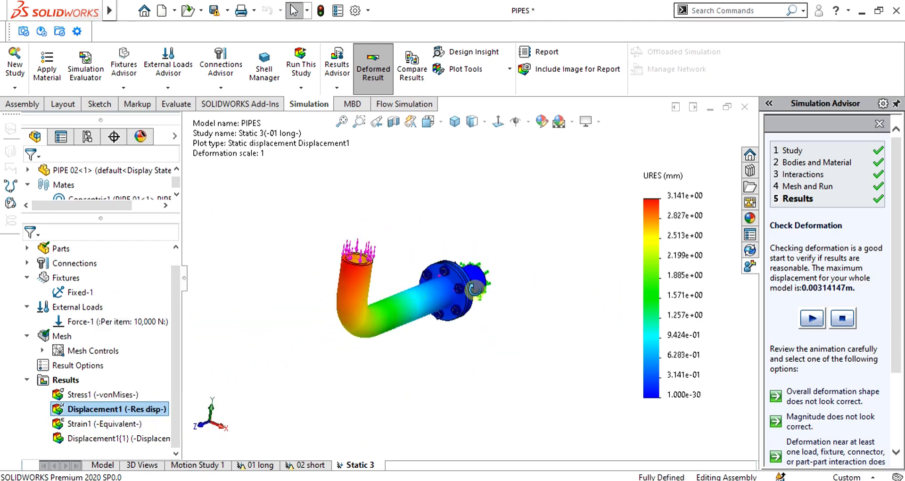
Step: Animate the resultant displacement plot, watch the elbow and flange joint deform, and close the animation
{"action": "right_click", "coordinate": [109, 408]}
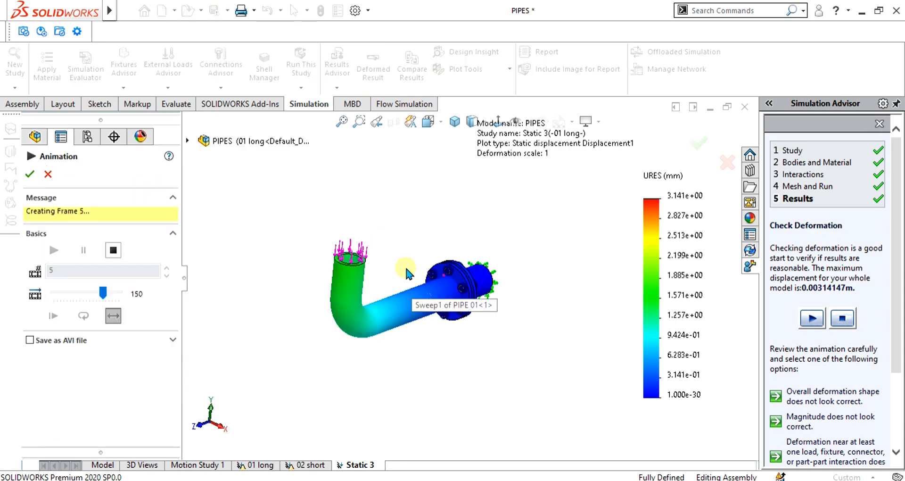
{"action": "scroll", "coordinate": [405, 265], "scroll_direction": "down", "scroll_amount": 5}
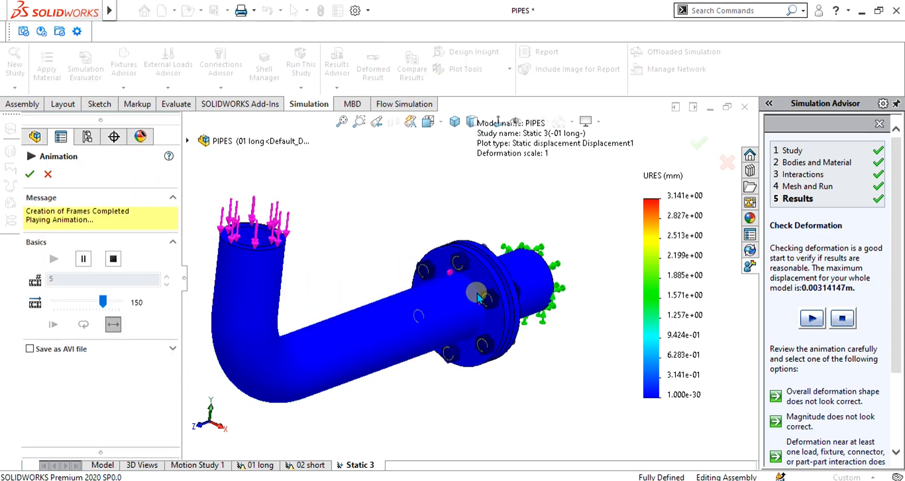
{"action": "scroll", "coordinate": [491, 282], "scroll_direction": "down", "scroll_amount": 3}
{"action": "scroll", "coordinate": [490, 282], "scroll_direction": "down", "scroll_amount": 4}
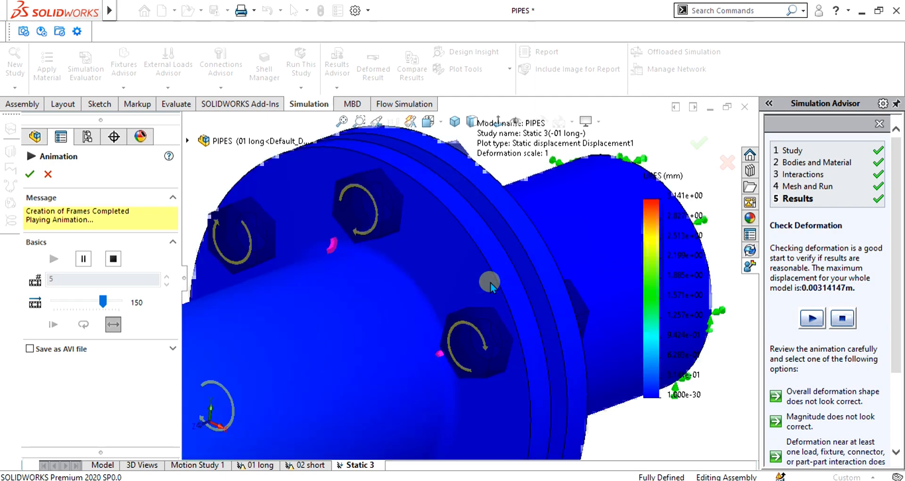
{"action": "scroll", "coordinate": [490, 282], "scroll_direction": "up", "scroll_amount": 5}
{"action": "scroll", "coordinate": [488, 282], "scroll_direction": "up", "scroll_amount": 4}
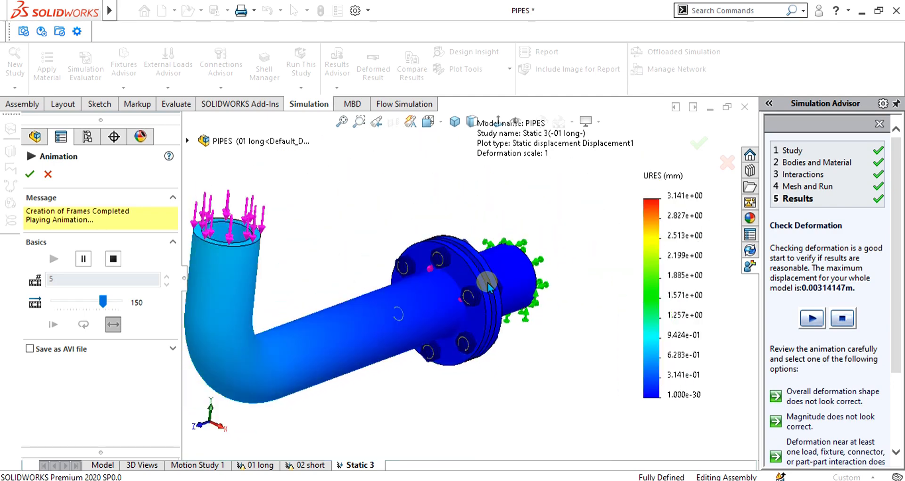
{"action": "left_click", "coordinate": [30, 174]}
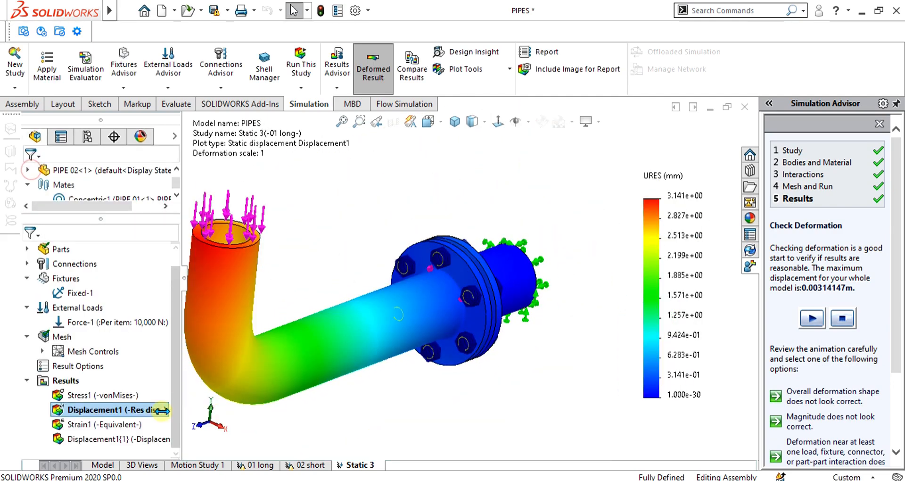
Step: Examine the displacement plot around the bolted flanges from several angles
{"action": "scroll", "coordinate": [471, 377], "scroll_direction": "up", "scroll_amount": 4}
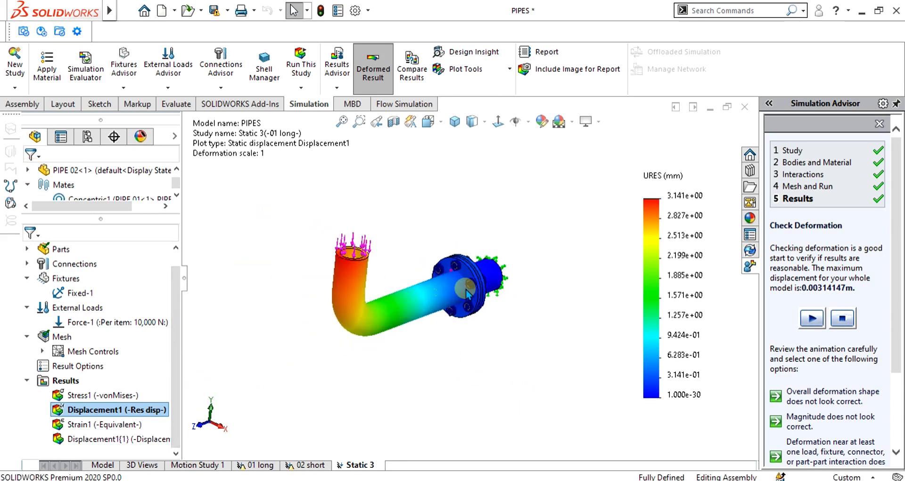
{"action": "scroll", "coordinate": [473, 285], "scroll_direction": "down", "scroll_amount": 4}
{"action": "middle_click_drag", "start_coordinate": [489, 261], "coordinate": [467, 269]}
{"action": "scroll", "coordinate": [511, 238], "scroll_direction": "down", "scroll_amount": 5}
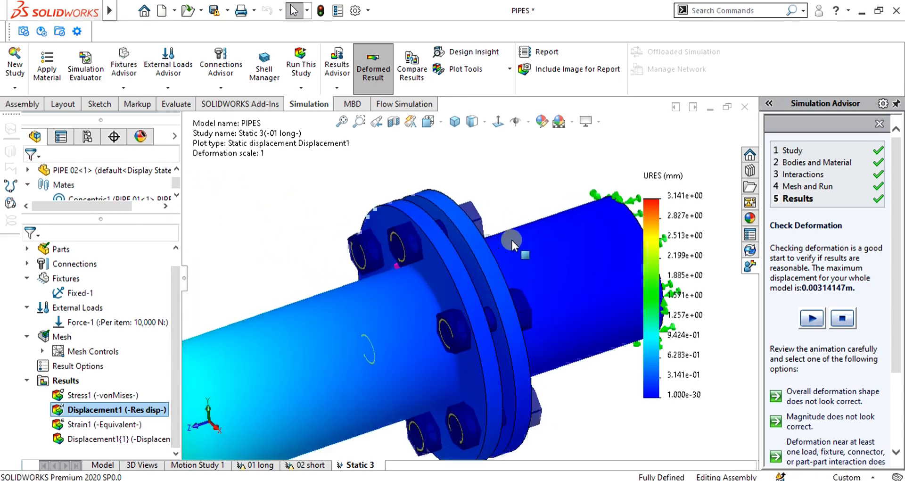
{"action": "middle_click_drag", "start_coordinate": [511, 238], "coordinate": [500, 250]}
{"action": "mouse_move", "coordinate": [482, 337]}
{"action": "middle_mouse_down"}
{"action": "mouse_move", "coordinate": [466, 328]}
{"action": "mouse_move", "coordinate": [465, 344]}
{"action": "mouse_move", "coordinate": [485, 338]}
{"action": "mouse_move", "coordinate": [469, 327]}
{"action": "mouse_move", "coordinate": [493, 331]}
{"action": "middle_mouse_up"}
{"action": "scroll", "coordinate": [446, 347], "scroll_direction": "up", "scroll_amount": 5}
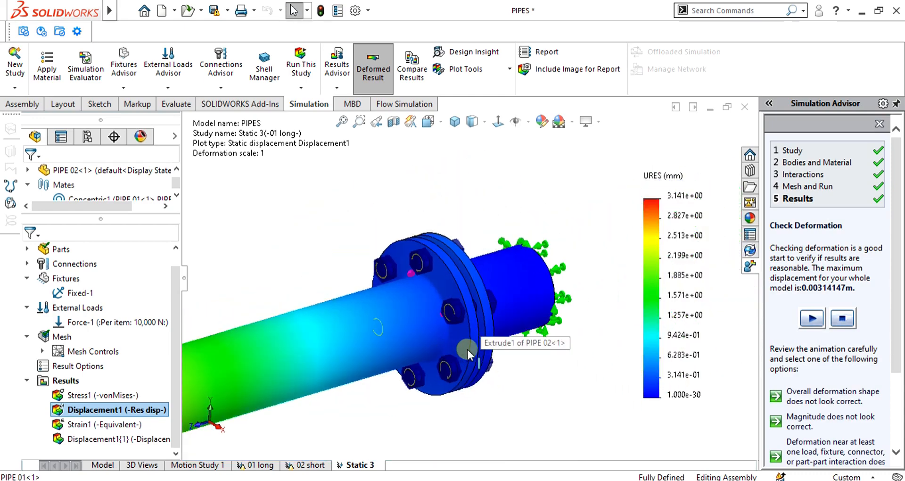
{"action": "scroll", "coordinate": [449, 384], "scroll_direction": "down", "scroll_amount": 2}
{"action": "mouse_move", "coordinate": [449, 383]}
{"action": "middle_mouse_down"}
{"action": "mouse_move", "coordinate": [478, 317]}
{"action": "mouse_move", "coordinate": [435, 368]}
{"action": "mouse_move", "coordinate": [452, 369]}
{"action": "mouse_move", "coordinate": [431, 383]}
{"action": "middle_mouse_up"}
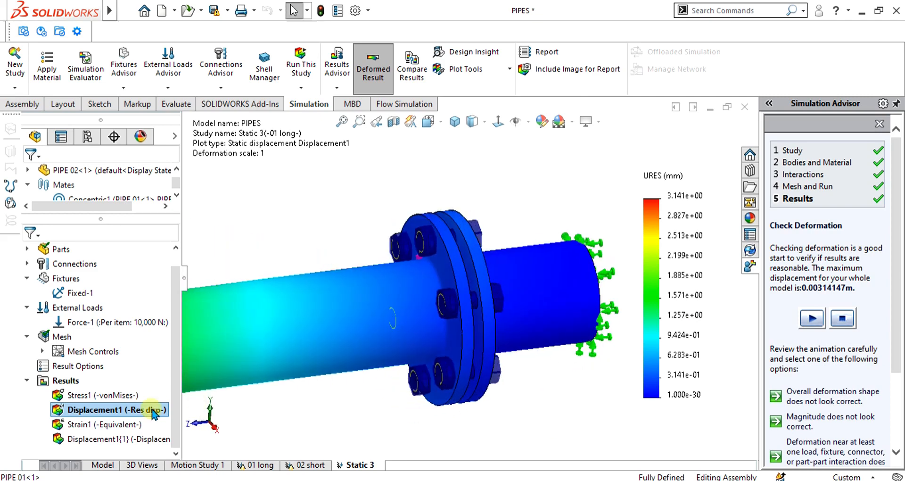
Step: Create a Pin/Bolt Check plot with the default properties and expand its OK group of bolts
{"action": "right_click", "coordinate": [65, 382]}
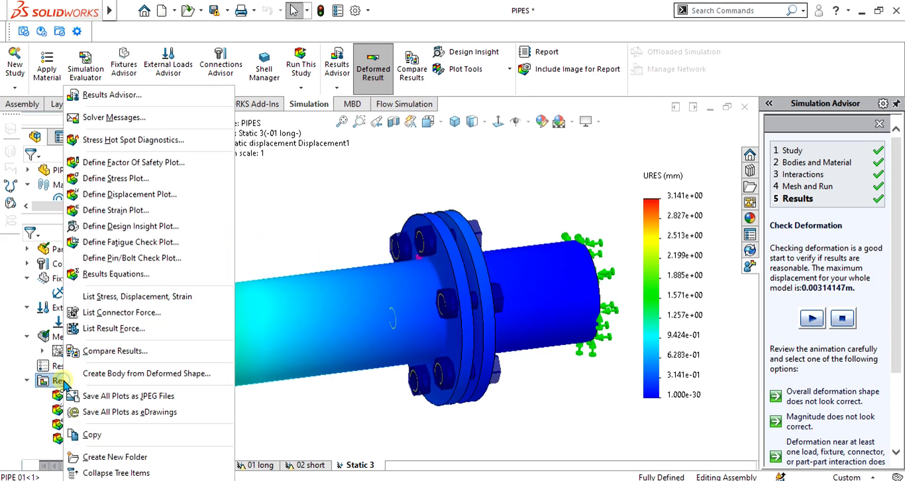
{"action": "left_click", "coordinate": [124, 258]}
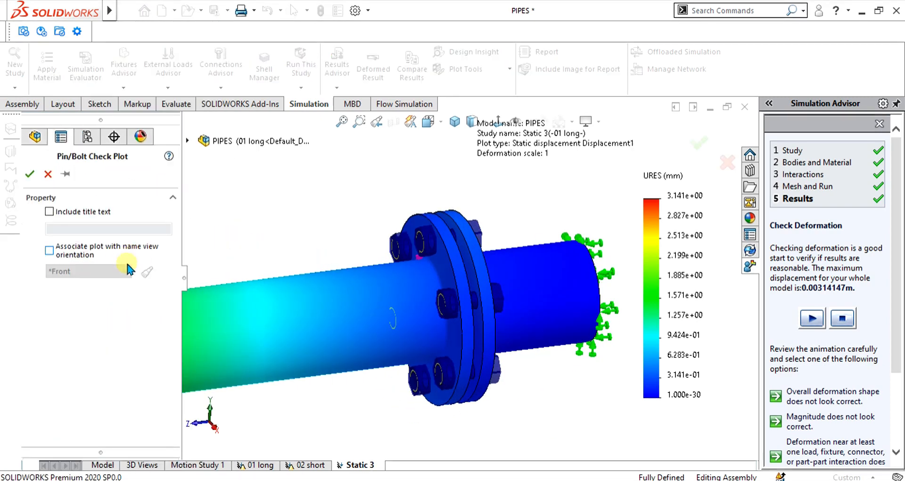
{"action": "left_click", "coordinate": [29, 176]}
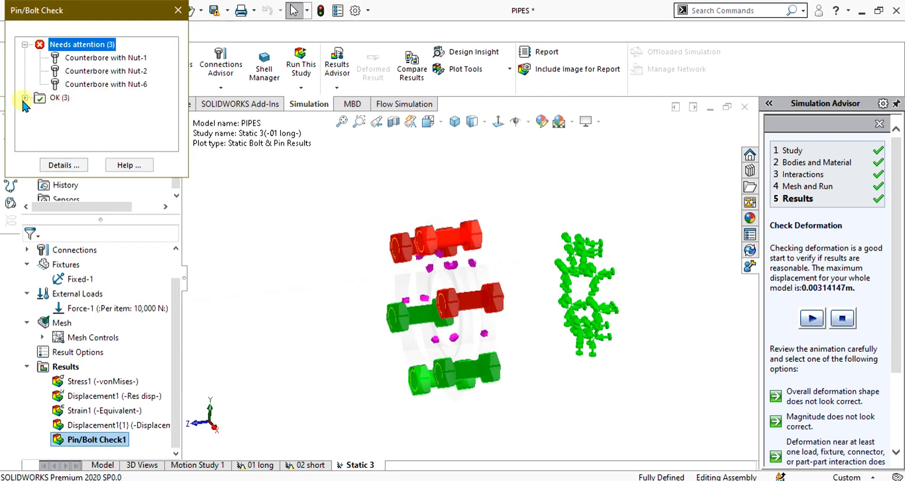
{"action": "left_click", "coordinate": [24, 98]}
{"action": "scroll", "coordinate": [441, 310], "scroll_direction": "up", "scroll_amount": 2}
{"action": "middle_click_drag", "start_coordinate": [434, 305], "coordinate": [466, 312]}
{"action": "scroll", "coordinate": [439, 282], "scroll_direction": "down", "scroll_amount": 2}
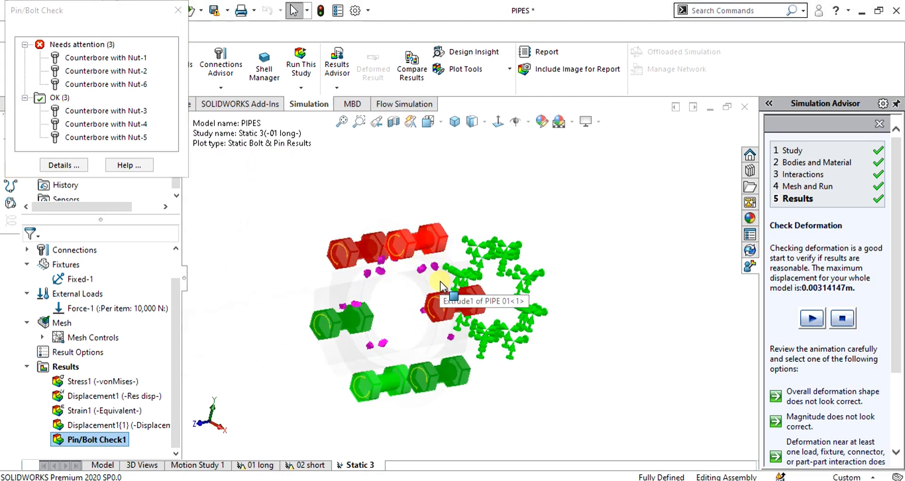
Step: Check the factor of safety of the bolts needing attention: Counterbore with Nut-1, Nut-2 and Nut-6
{"action": "left_click", "coordinate": [79, 44]}
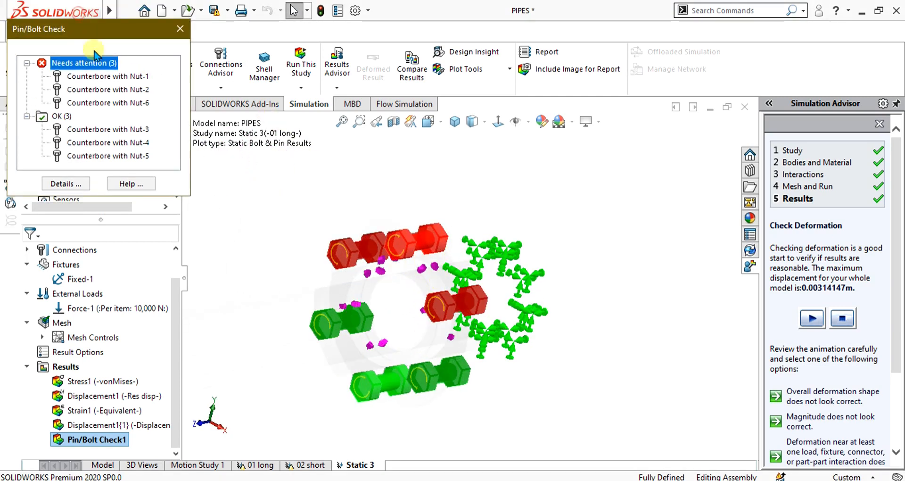
{"action": "left_click", "coordinate": [90, 78]}
{"action": "left_click", "coordinate": [100, 90]}
{"action": "left_click", "coordinate": [103, 103]}
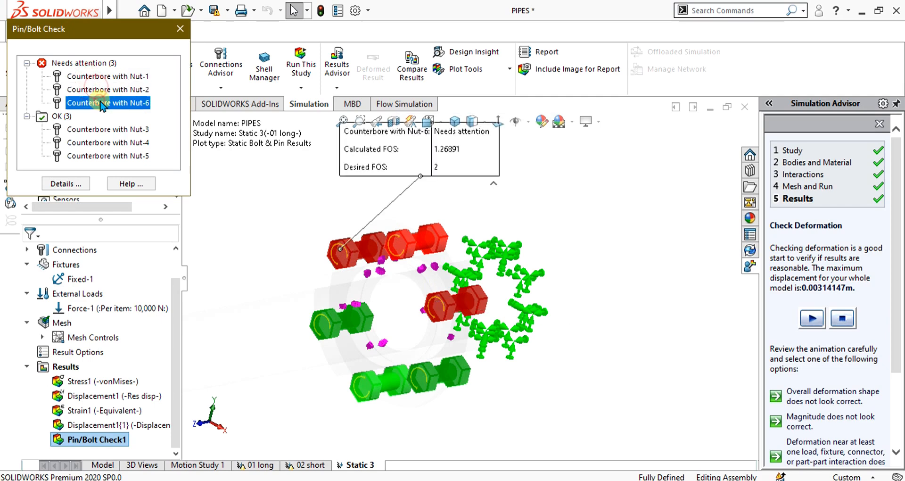
Step: Check the factor of safety of the OK bolts Counterbore with Nut-3, Nut-4 and Nut-5, and recheck Nut-1
{"action": "left_click", "coordinate": [88, 130]}
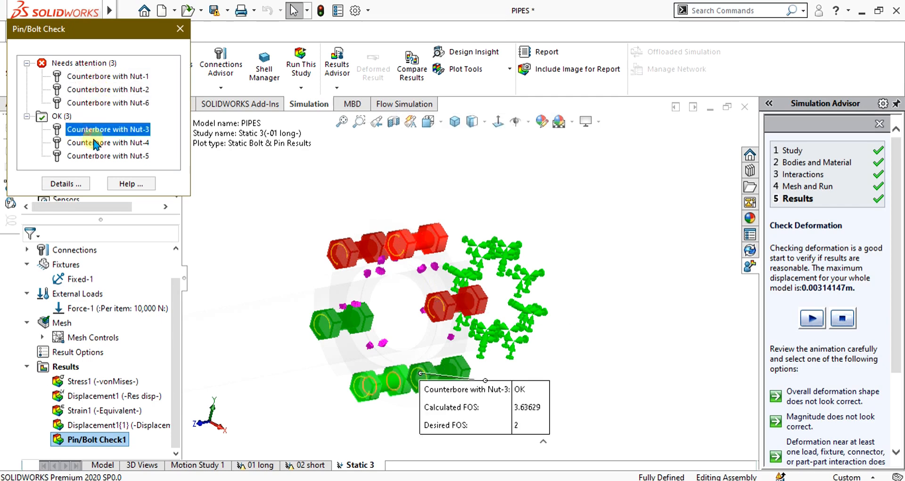
{"action": "left_click", "coordinate": [91, 143]}
{"action": "left_click", "coordinate": [96, 155]}
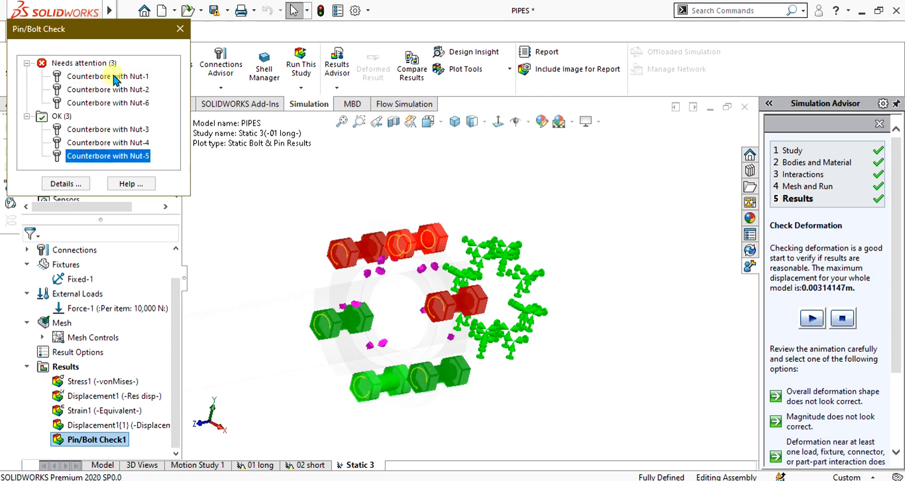
{"action": "left_click", "coordinate": [115, 77]}
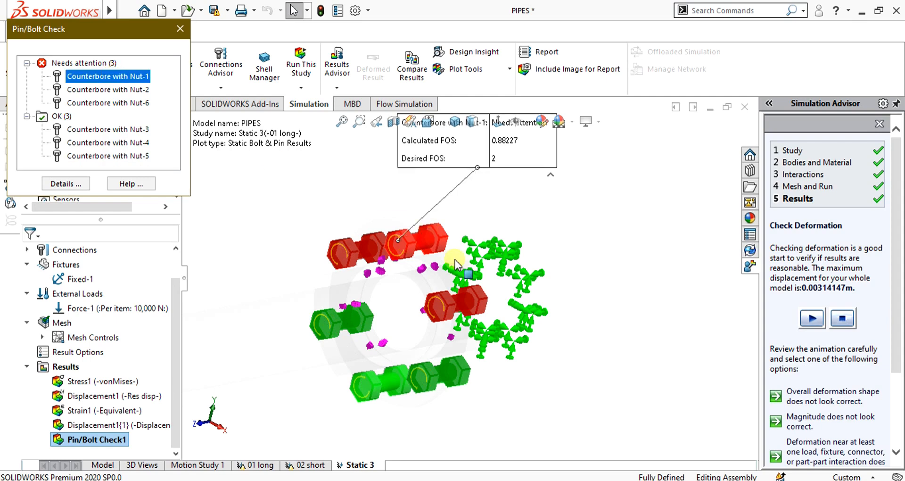
Step: Recheck the factor of safety of the bolts needing attention: Counterbore with Nut-1, Nut-2 and Nut-6
{"action": "scroll", "coordinate": [456, 262], "scroll_direction": "up", "scroll_amount": 1}
{"action": "scroll", "coordinate": [484, 181], "scroll_direction": "down", "scroll_amount": 2}
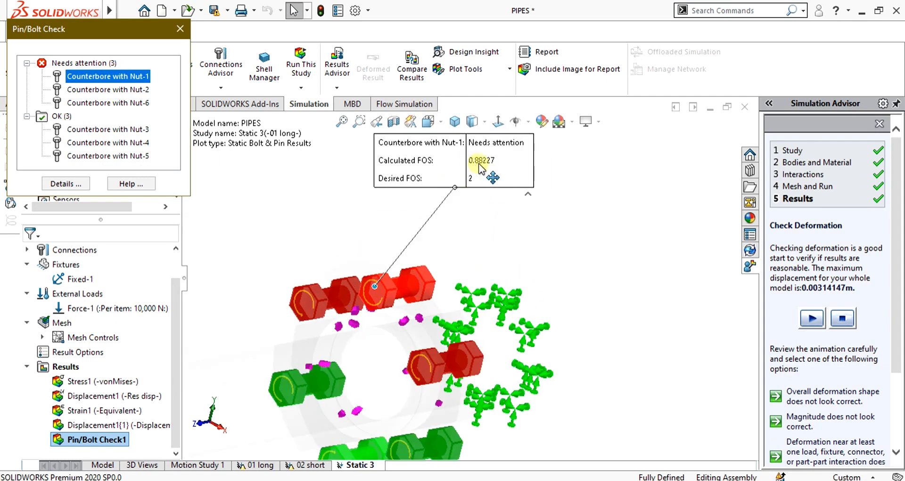
{"action": "left_click", "coordinate": [133, 91]}
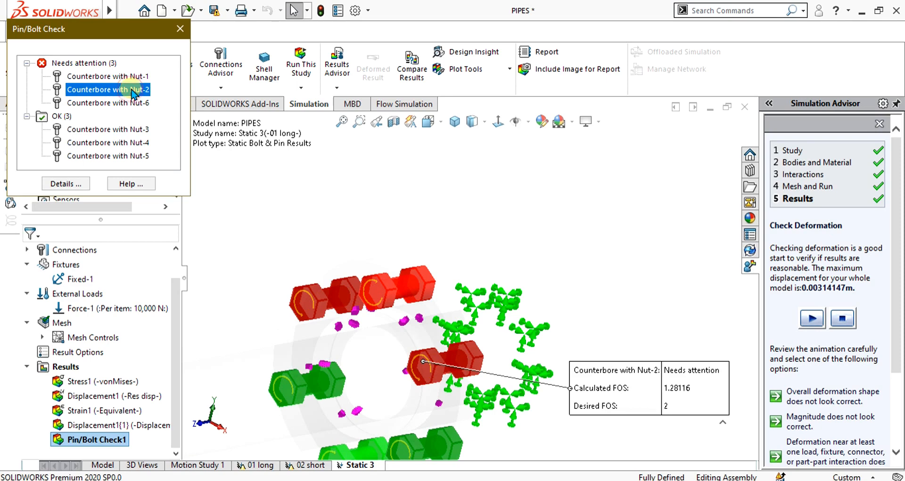
{"action": "left_click", "coordinate": [146, 104]}
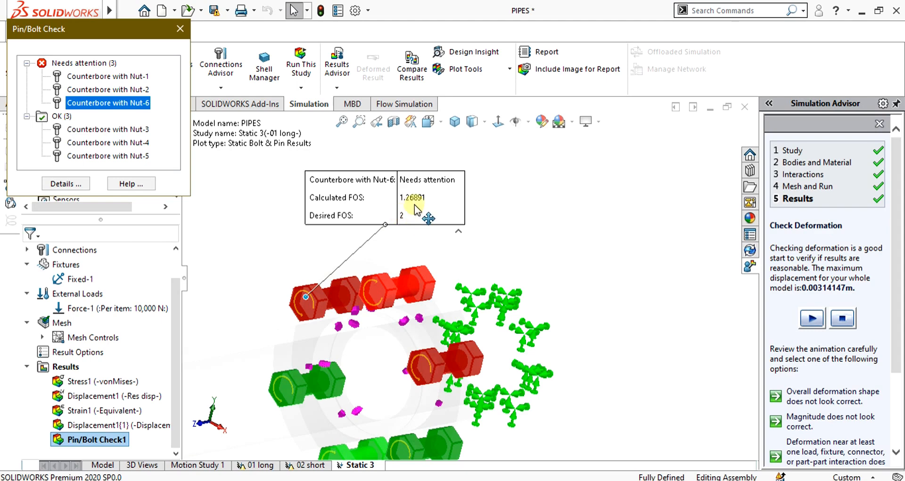
{"action": "left_click", "coordinate": [118, 124]}
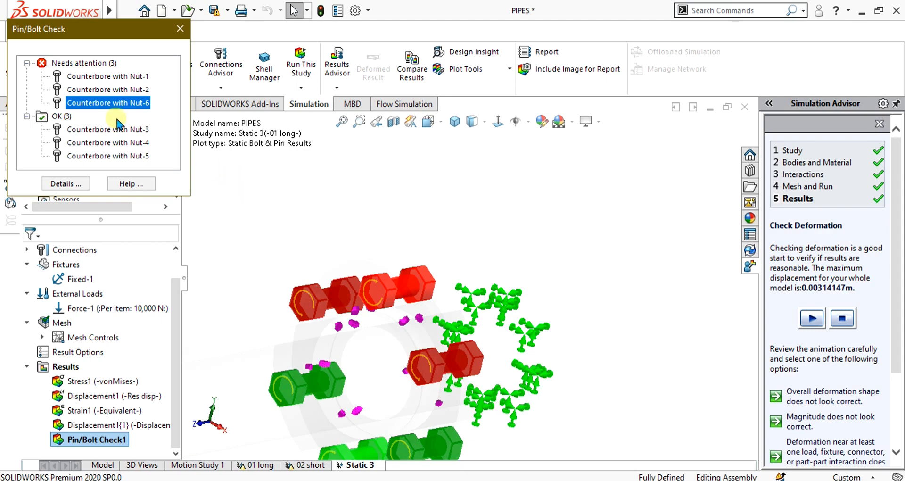
{"action": "left_click", "coordinate": [126, 78]}
{"action": "scroll", "coordinate": [415, 295], "scroll_direction": "up", "scroll_amount": 3}
{"action": "scroll", "coordinate": [433, 337], "scroll_direction": "down", "scroll_amount": 3}
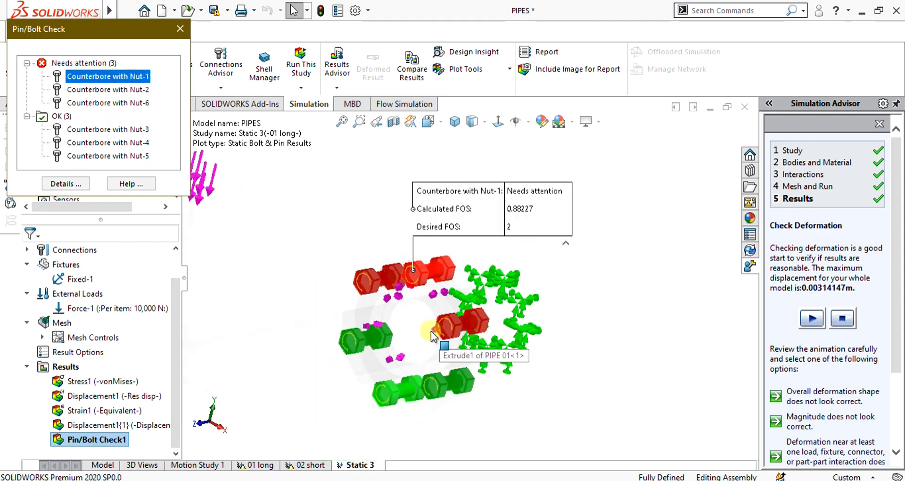
Step: Check the factor of safety of the OK bolts Counterbore with Nut-3 and Nut-4 from a rotated view
{"action": "left_click", "coordinate": [448, 323]}
{"action": "mouse_move", "coordinate": [447, 323]}
{"action": "middle_mouse_down"}
{"action": "mouse_move", "coordinate": [474, 322]}
{"action": "mouse_move", "coordinate": [441, 322]}
{"action": "middle_mouse_up"}
{"action": "left_click", "coordinate": [115, 144]}
{"action": "left_click", "coordinate": [109, 130]}
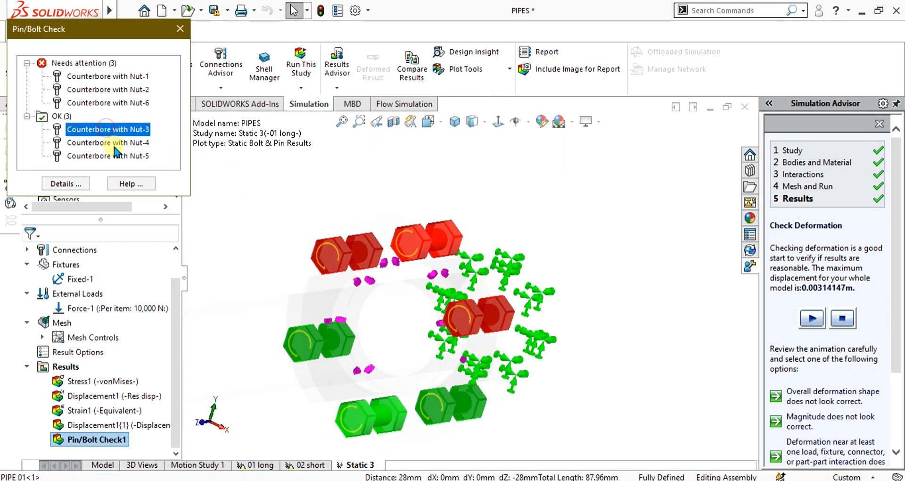
{"action": "left_click", "coordinate": [115, 144]}
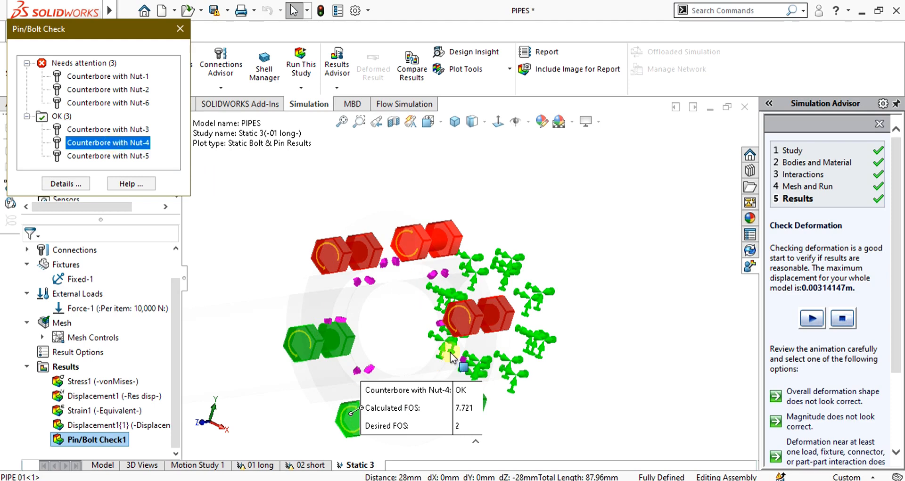
{"action": "scroll", "coordinate": [452, 358], "scroll_direction": "up", "scroll_amount": 3}
{"action": "scroll", "coordinate": [452, 402], "scroll_direction": "down", "scroll_amount": 3}
{"action": "middle_click_drag", "start_coordinate": [465, 338], "coordinate": [406, 275]}
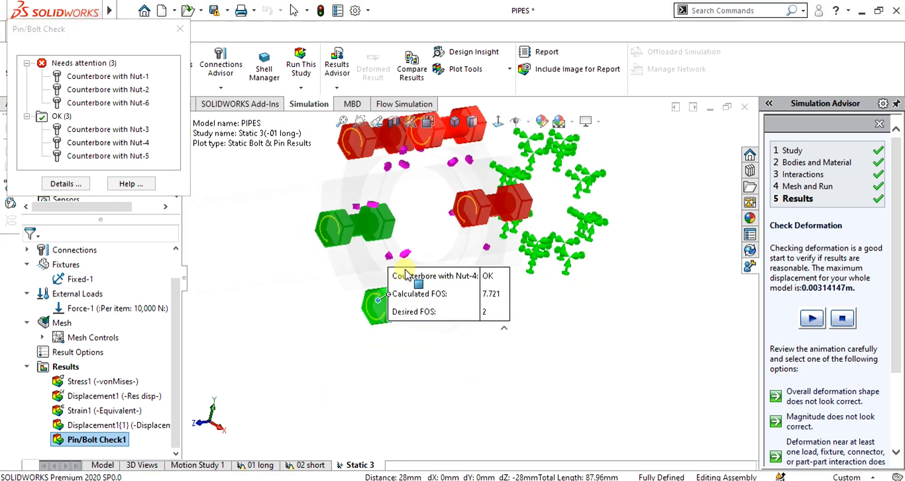
Step: Check the factor of safety of Counterbore with Nut-5 and compare it with those of Nut-4 and Nut-3
{"action": "left_click", "coordinate": [131, 156]}
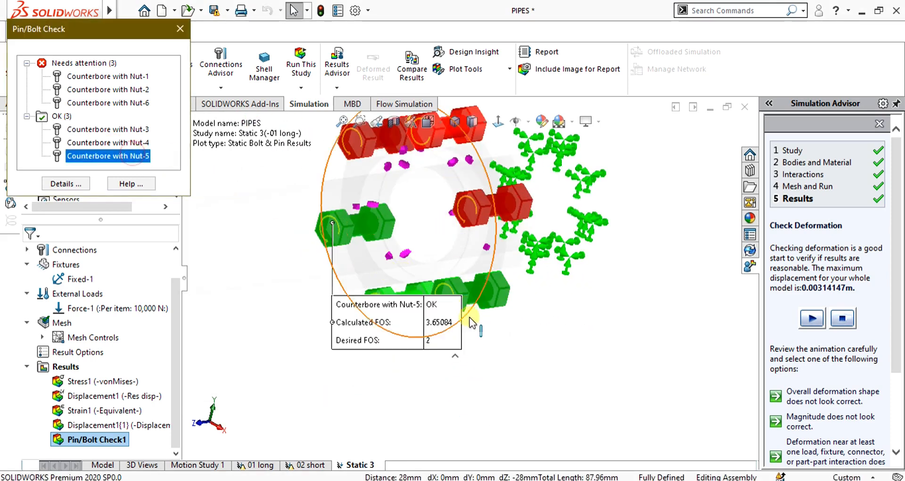
{"action": "left_click", "coordinate": [134, 143]}
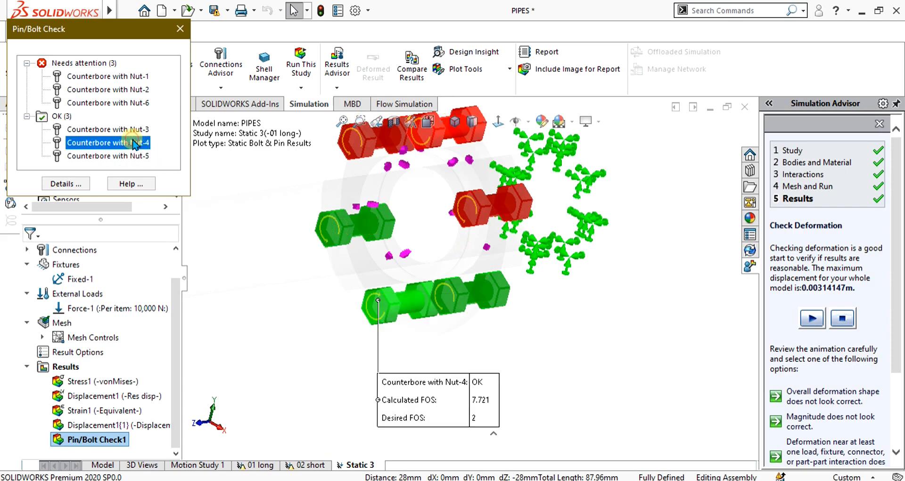
{"action": "left_click", "coordinate": [131, 130]}
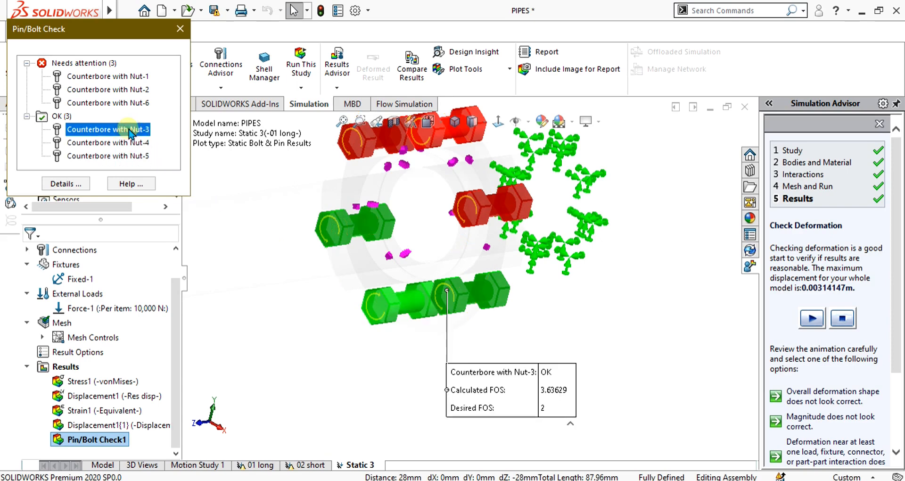
{"action": "scroll", "coordinate": [393, 277], "scroll_direction": "up", "scroll_amount": 5}
{"action": "middle_click_drag", "start_coordinate": [452, 264], "coordinate": [427, 274]}
{"action": "scroll", "coordinate": [428, 271], "scroll_direction": "up", "scroll_amount": 2}
{"action": "scroll", "coordinate": [465, 213], "scroll_direction": "down", "scroll_amount": 5}
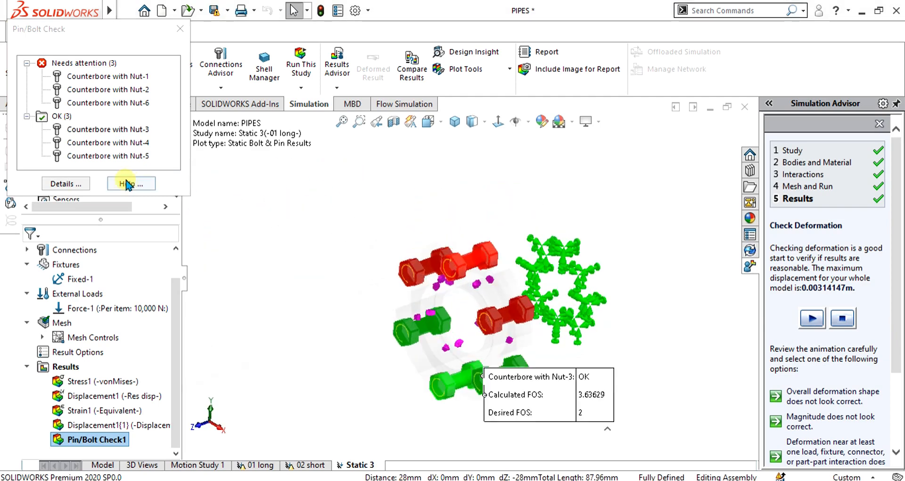
Step: Close the Pin/Bolt Check results and examine the colour-coded bolts on the whole pipe assembly
{"action": "left_click", "coordinate": [128, 184]}
{"action": "left_click", "coordinate": [180, 29]}
{"action": "scroll", "coordinate": [475, 278], "scroll_direction": "up", "scroll_amount": 3}
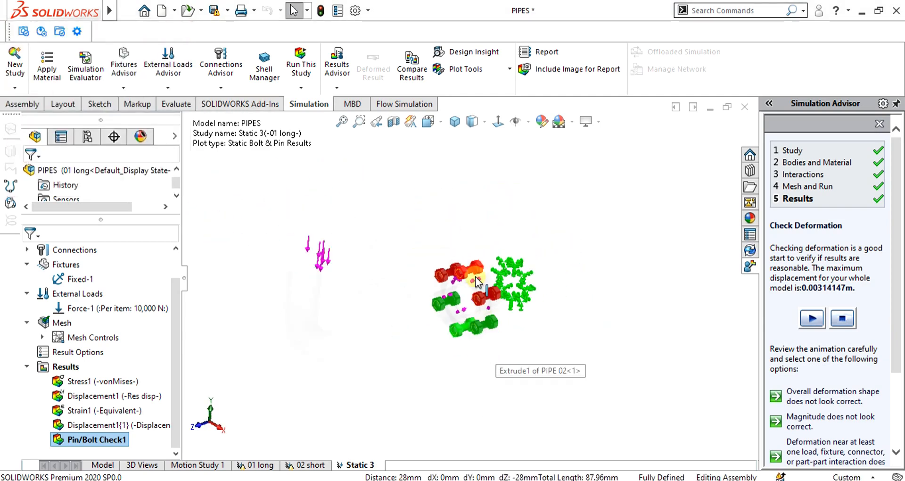
{"action": "middle_click_drag", "start_coordinate": [474, 284], "coordinate": [461, 254]}
{"action": "scroll", "coordinate": [472, 281], "scroll_direction": "up", "scroll_amount": 3}
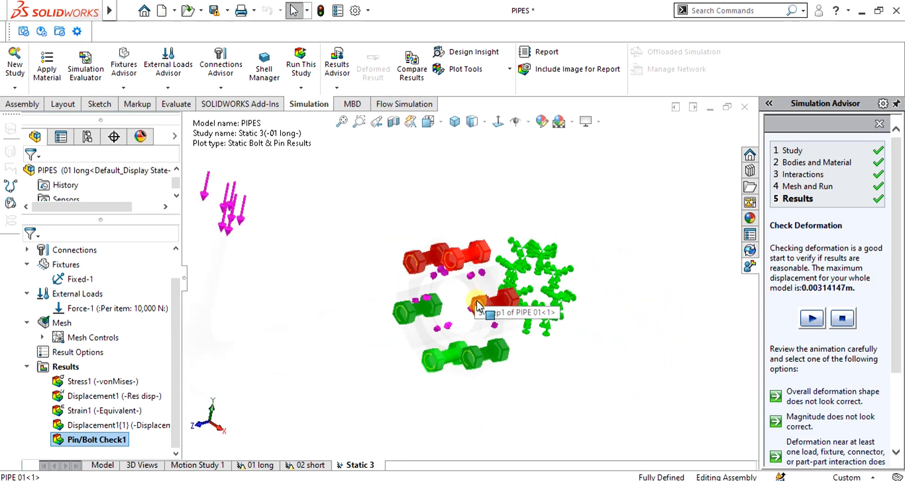
{"action": "scroll", "coordinate": [471, 276], "scroll_direction": "down", "scroll_amount": 1}
{"action": "scroll", "coordinate": [469, 278], "scroll_direction": "up", "scroll_amount": 2}
{"action": "scroll", "coordinate": [424, 268], "scroll_direction": "down", "scroll_amount": 1}
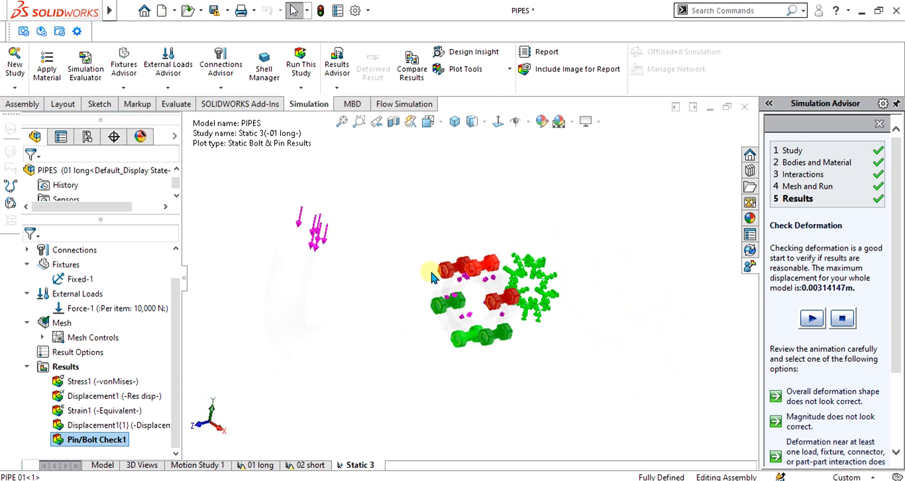
{"action": "scroll", "coordinate": [451, 298], "scroll_direction": "up", "scroll_amount": 1}
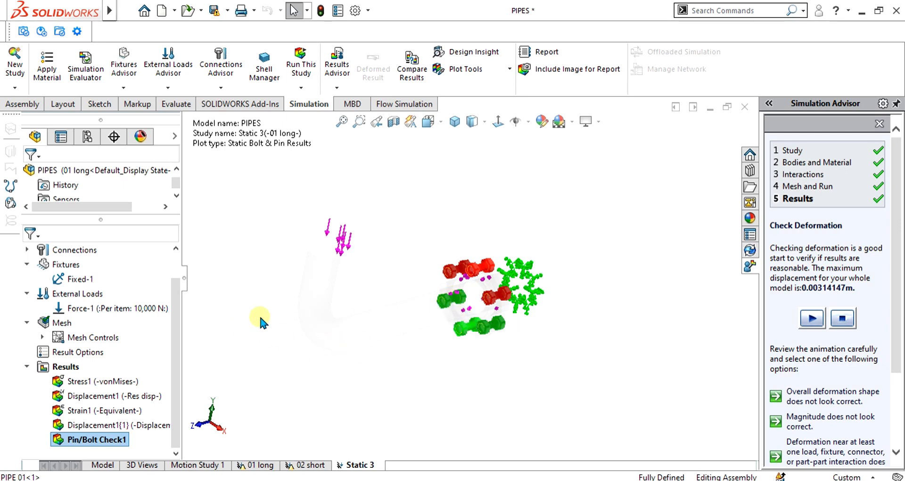